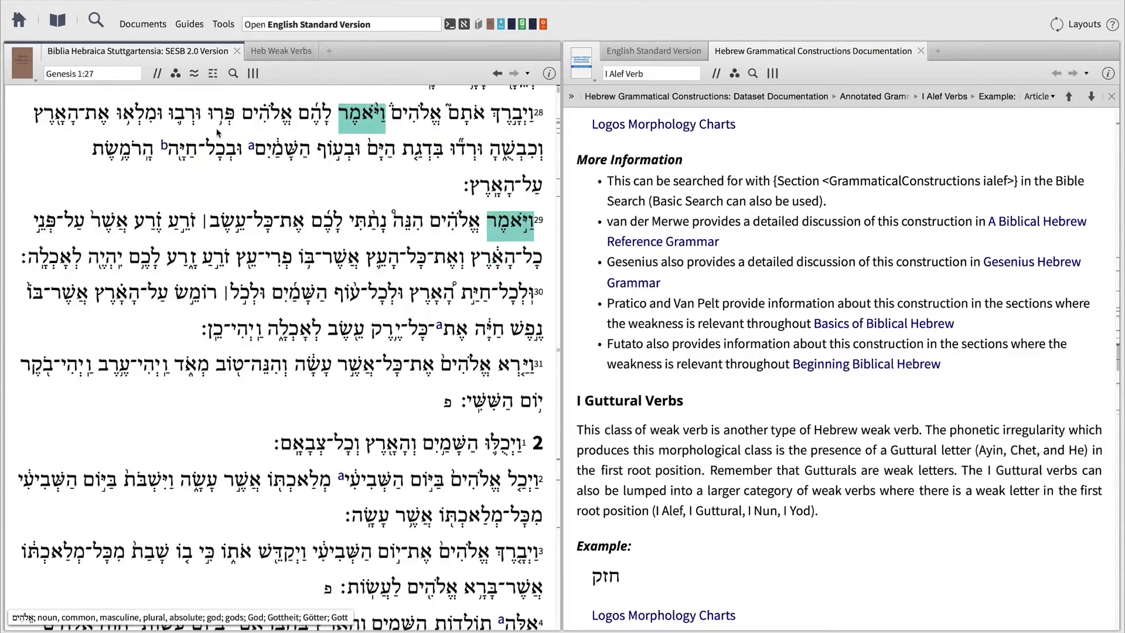
# Add feminine gender and plural number to the imperative verb query and bring up its highlight colours.
pyautogui.scroll(-10, 216, 133)
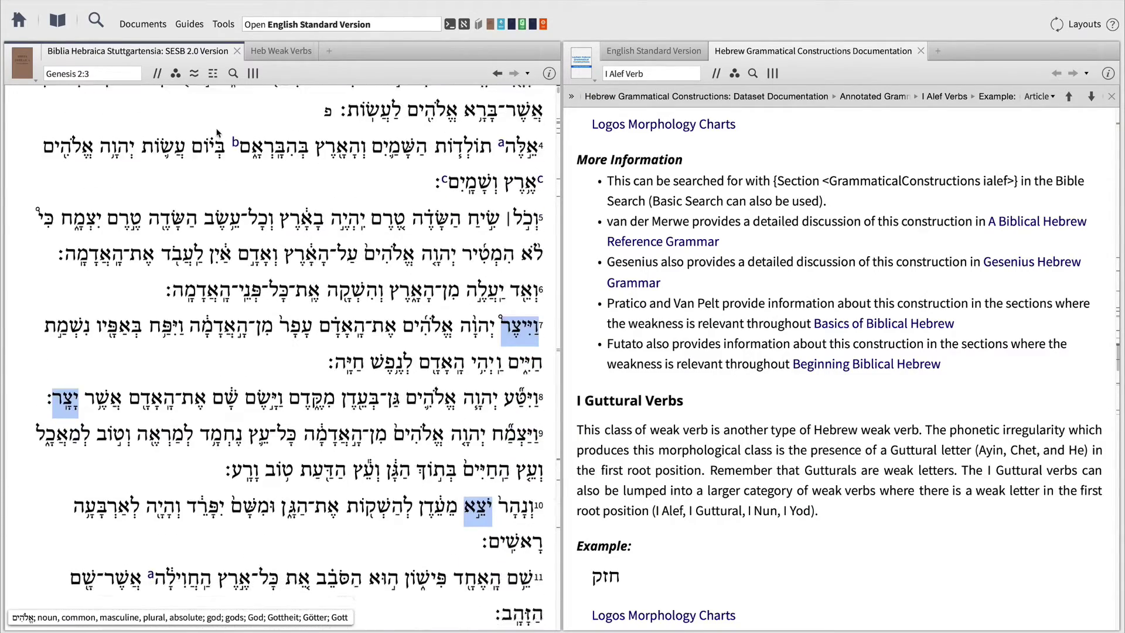
pyautogui.scroll(-10, 216, 133)
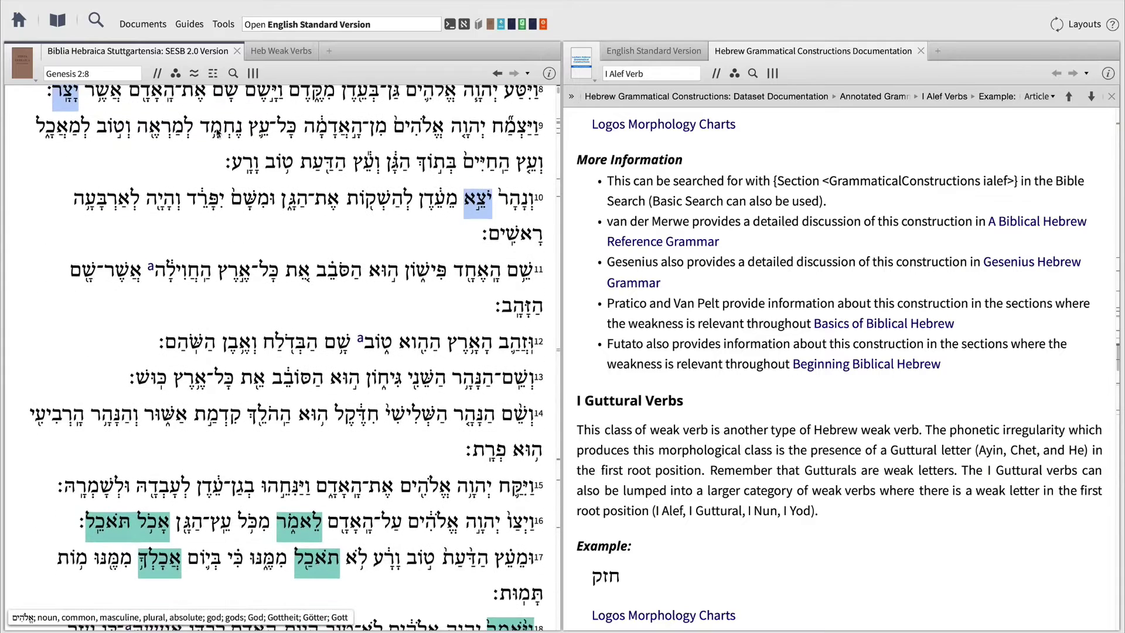
pyautogui.scroll(-1, 217, 133)
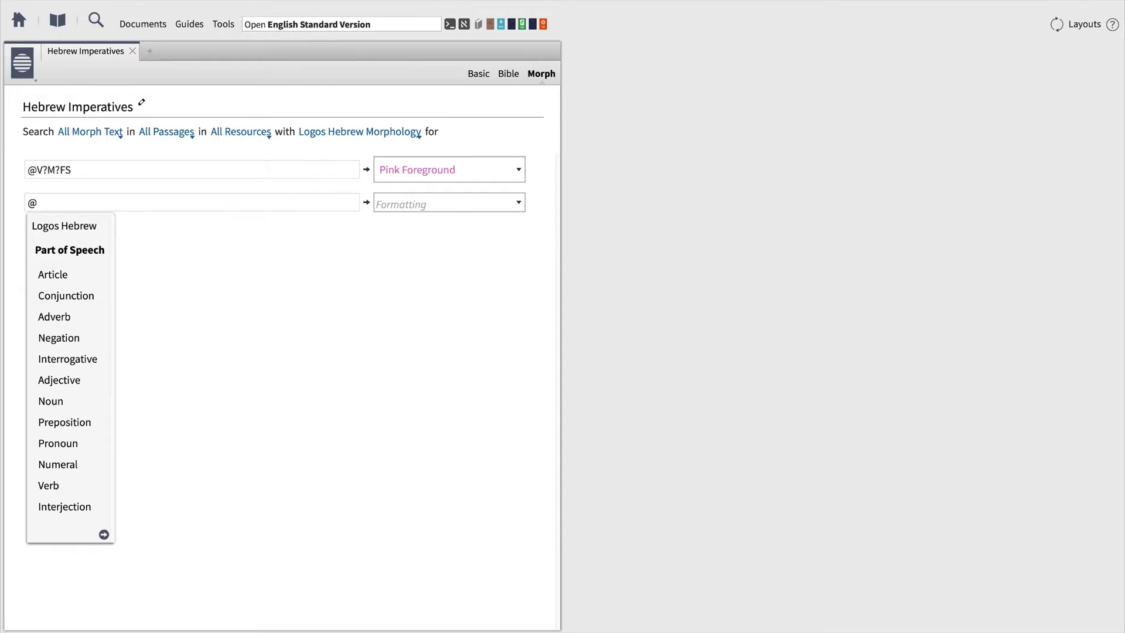
pyautogui.write('V')
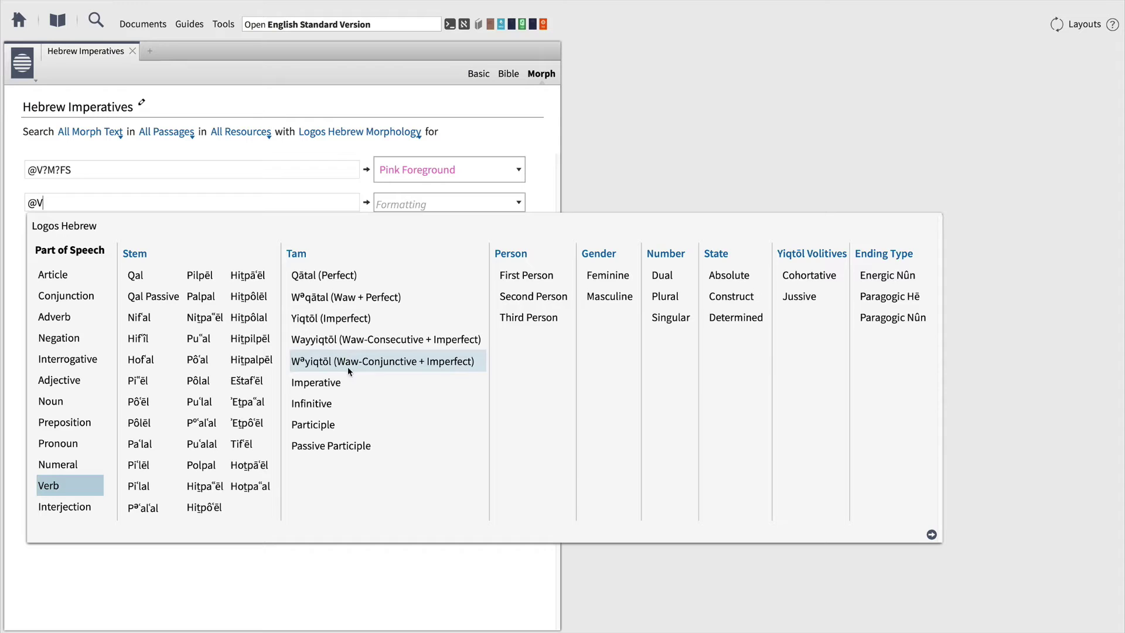
pyautogui.moveTo(413, 380)
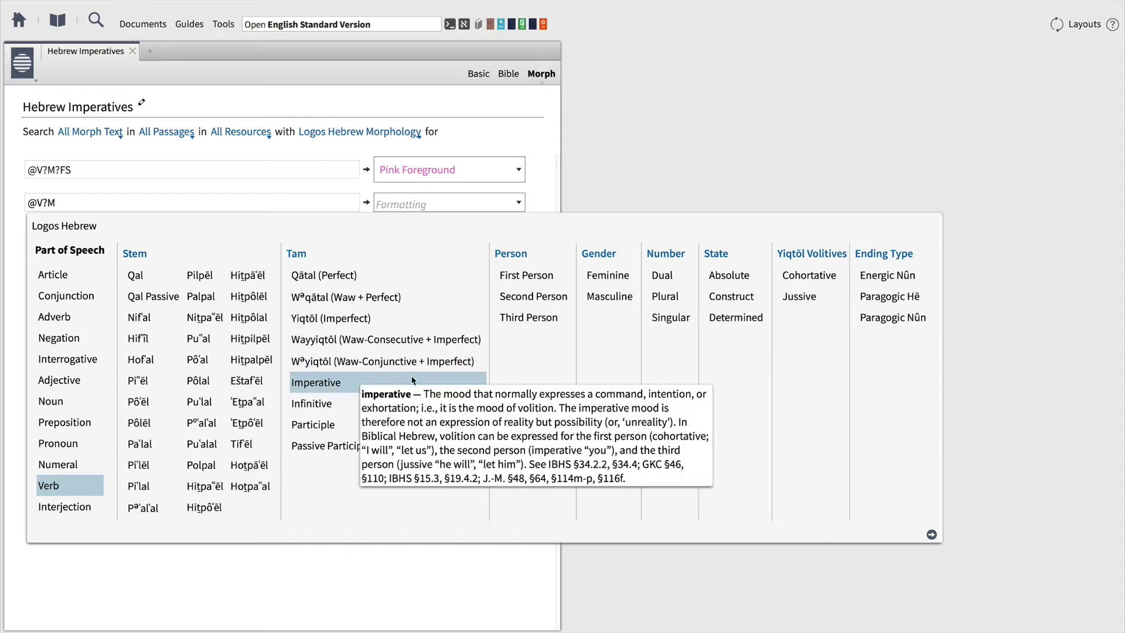
pyautogui.click(608, 275)
pyautogui.click(665, 297)
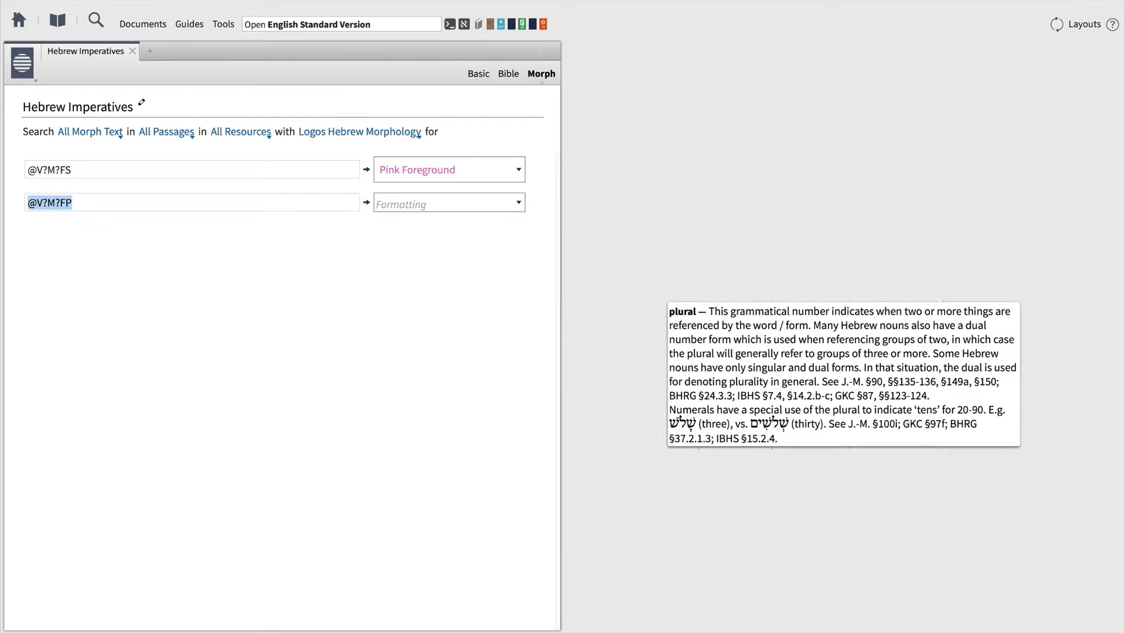
pyautogui.click(513, 208)
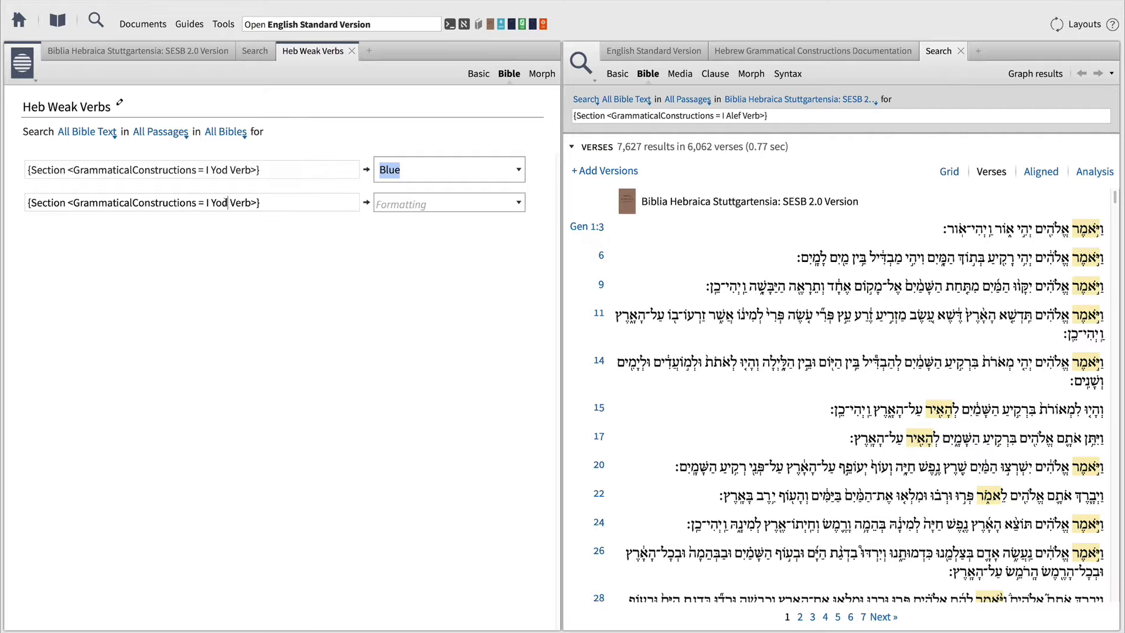
# Change the second rule's Yod to Alef and colour I Alef verb matches green.
pyautogui.doubleClick(225, 203)
pyautogui.write('Alef')
pyautogui.click(455, 205)
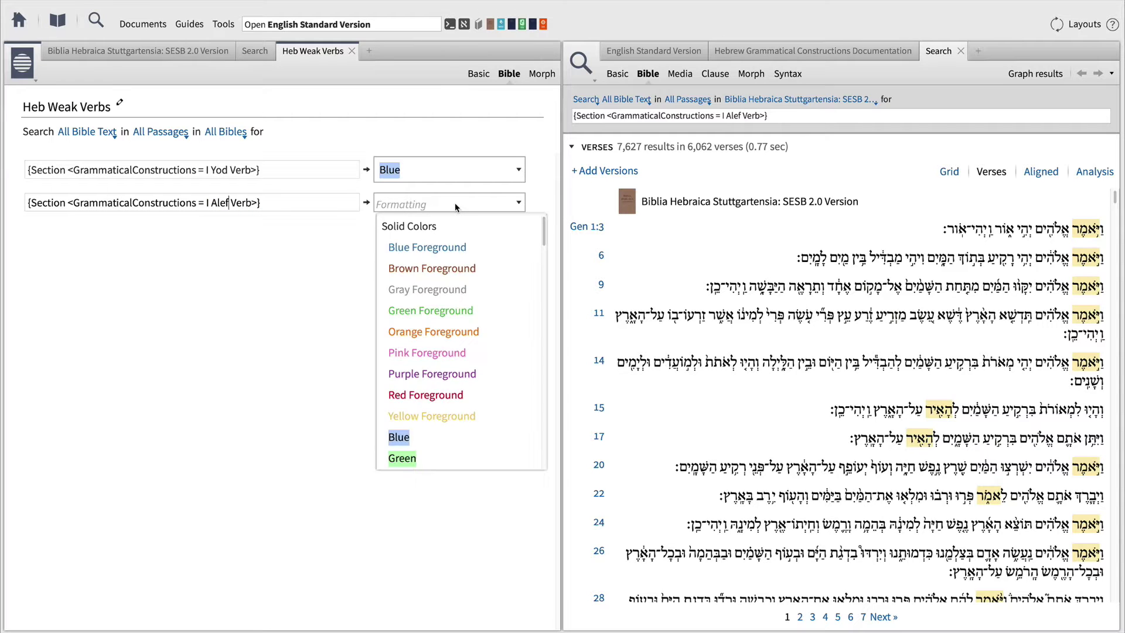
pyautogui.click(452, 457)
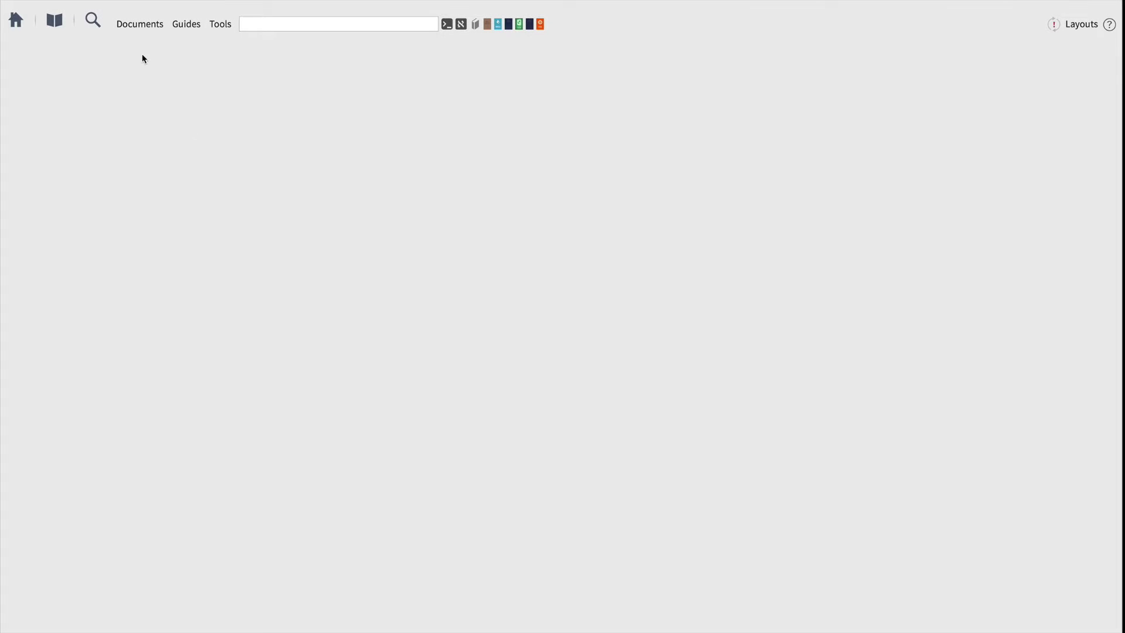
# Create a new Untitled Visual Filter set to Morph search and put its title into edit mode.
pyautogui.click(139, 25)
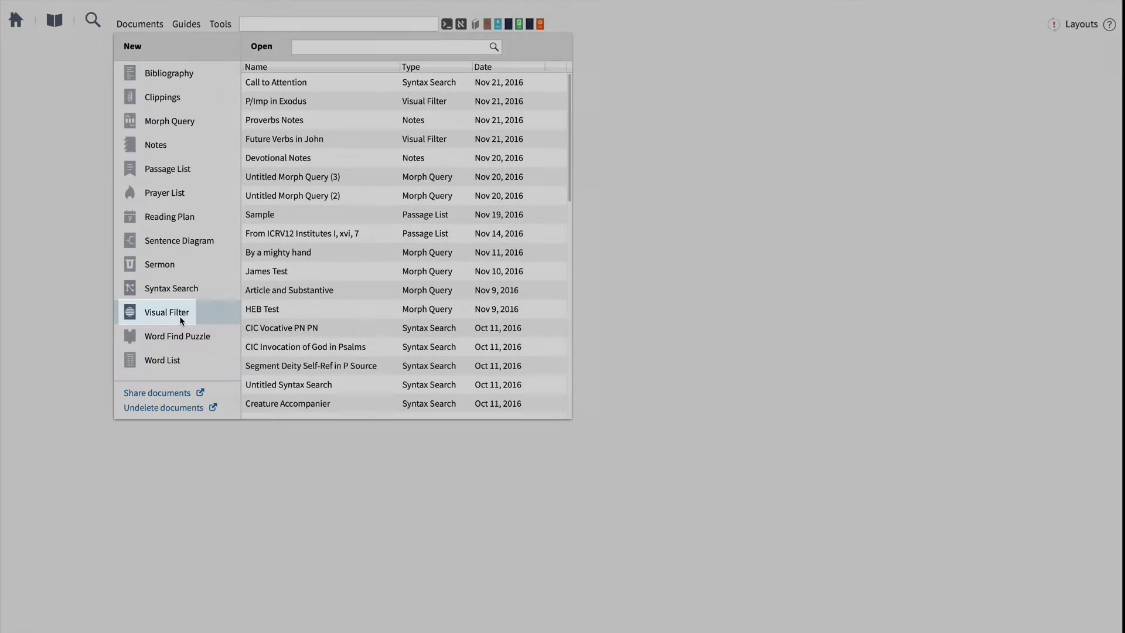
pyautogui.click(179, 315)
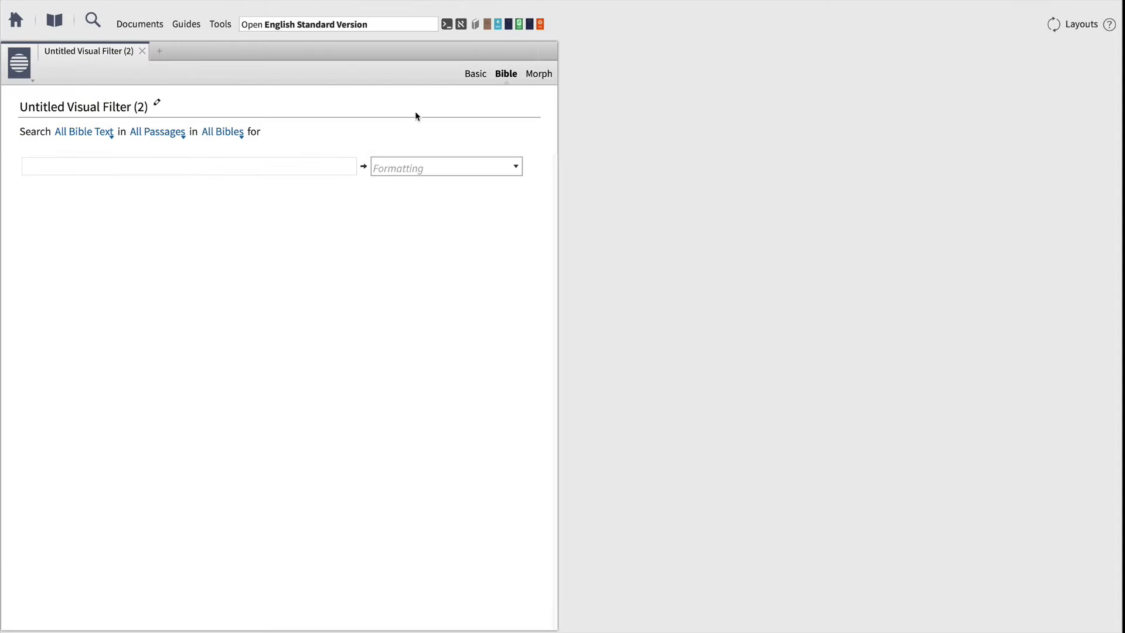
pyautogui.click(535, 78)
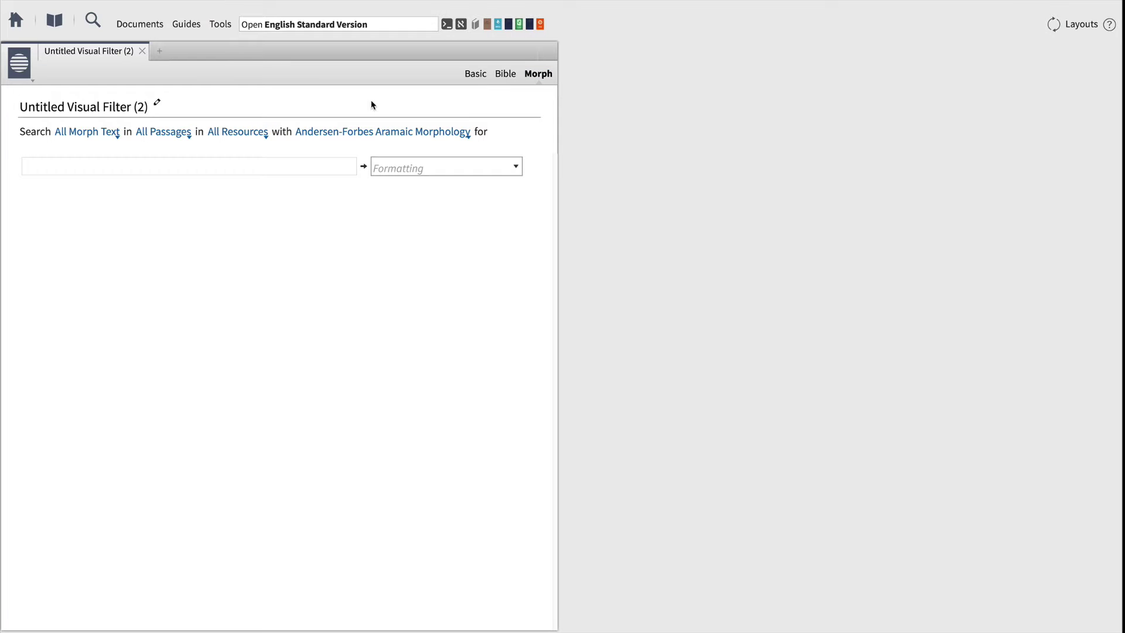
pyautogui.click(159, 104)
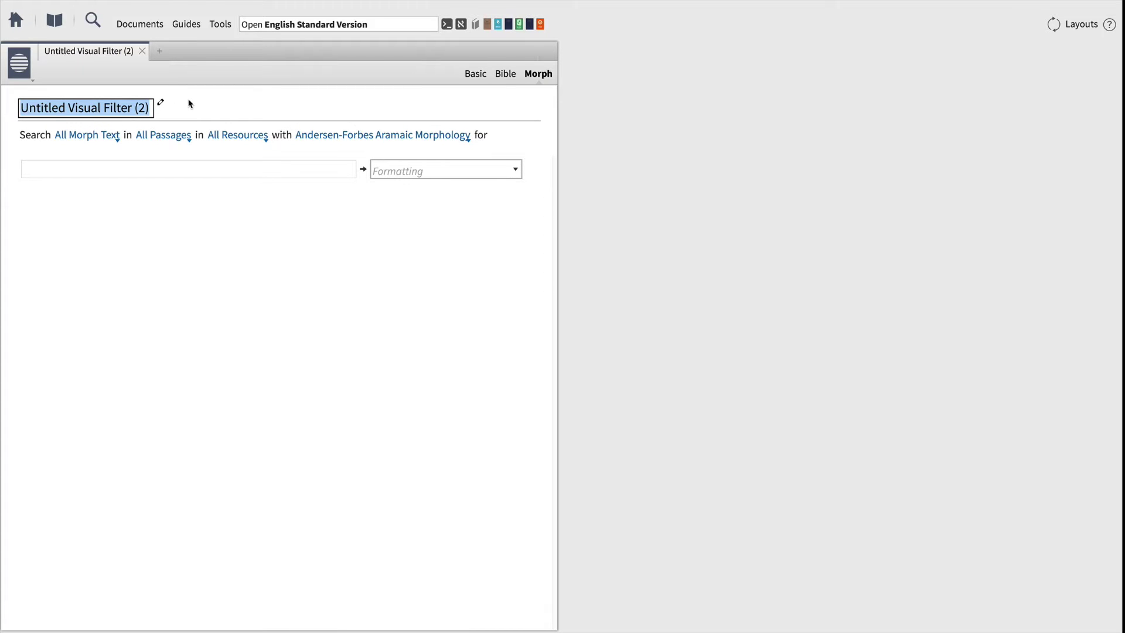
# Enter 'Hebrew Imperatives' as the filter's title and confirm it.
pyautogui.write('Hebrew ')
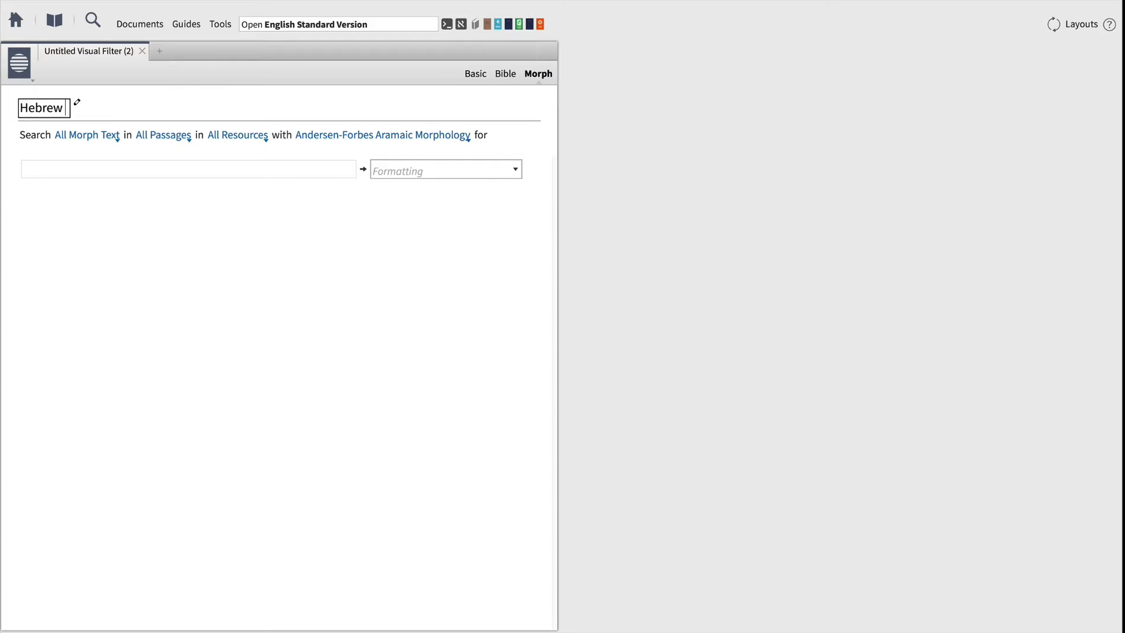
pyautogui.write('Imperati')
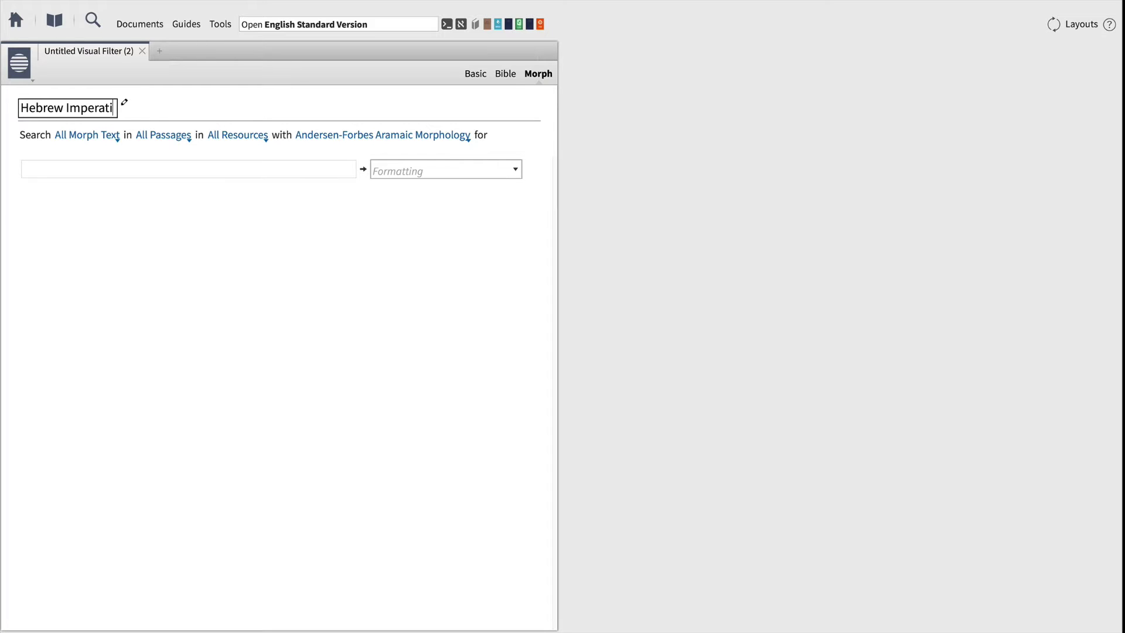
pyautogui.write('ves')
pyautogui.press('Return')
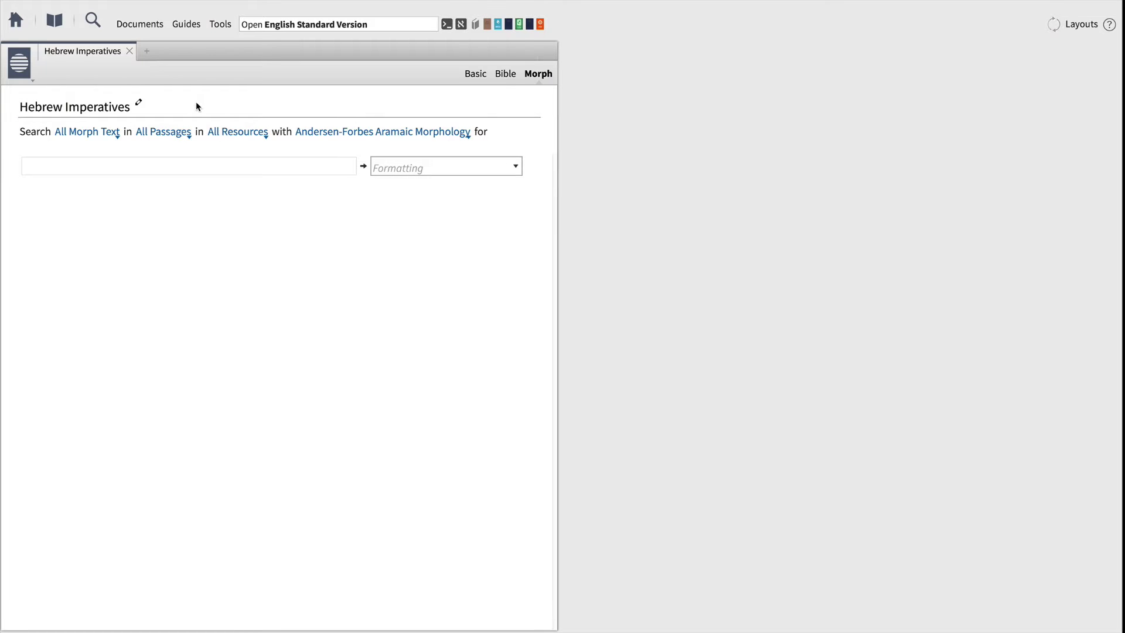
# Switch the morphology database to Logos Hebrew Morphology and place the cursor in the empty query.
pyautogui.click(441, 132)
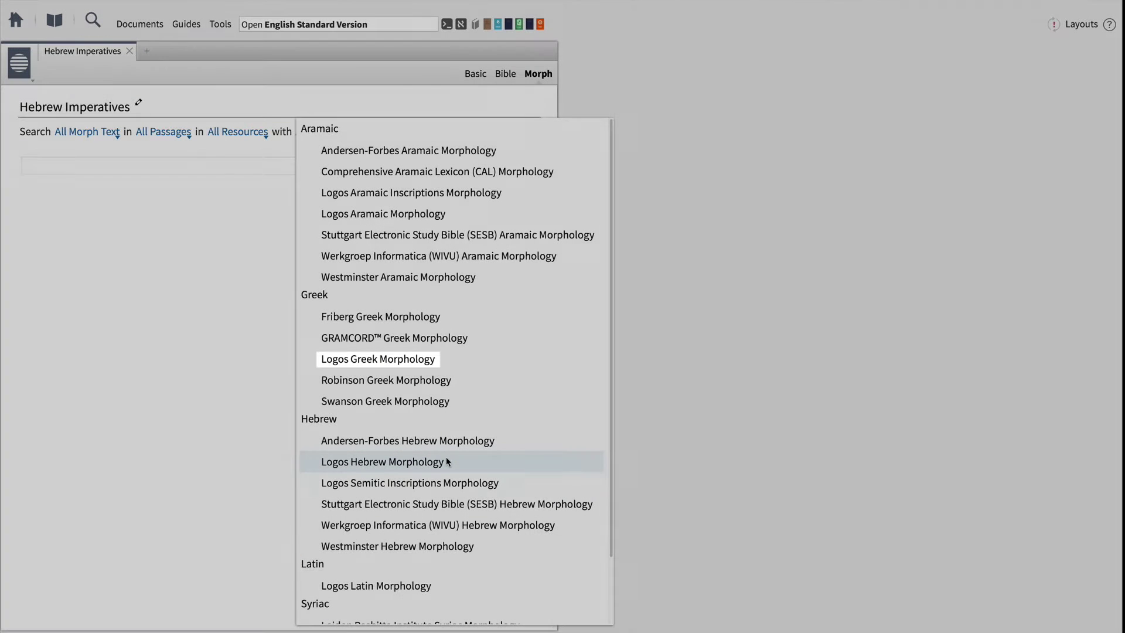
pyautogui.click(445, 461)
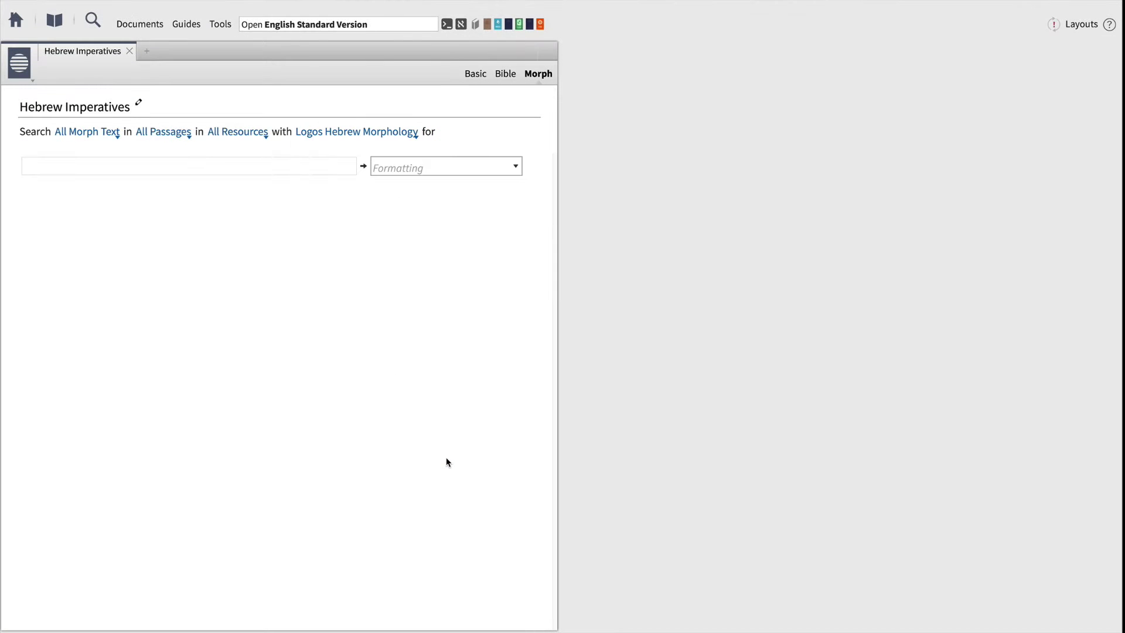
pyautogui.click(310, 167)
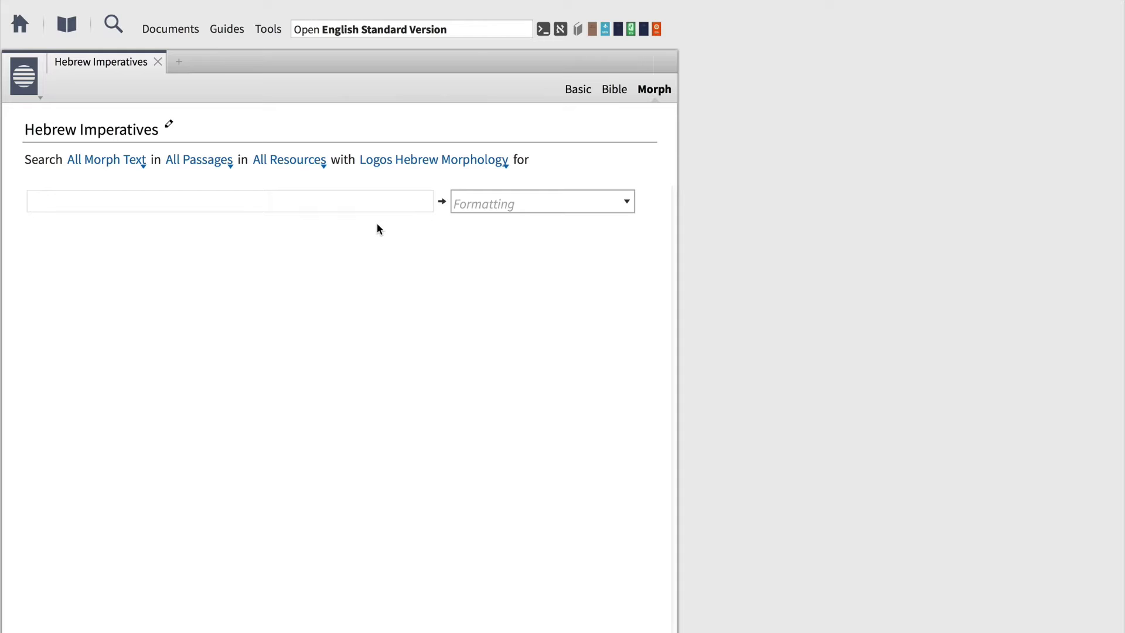
# Build the query @V?M?FS for feminine singular imperative verbs and format it Pink Foreground.
pyautogui.write('@')
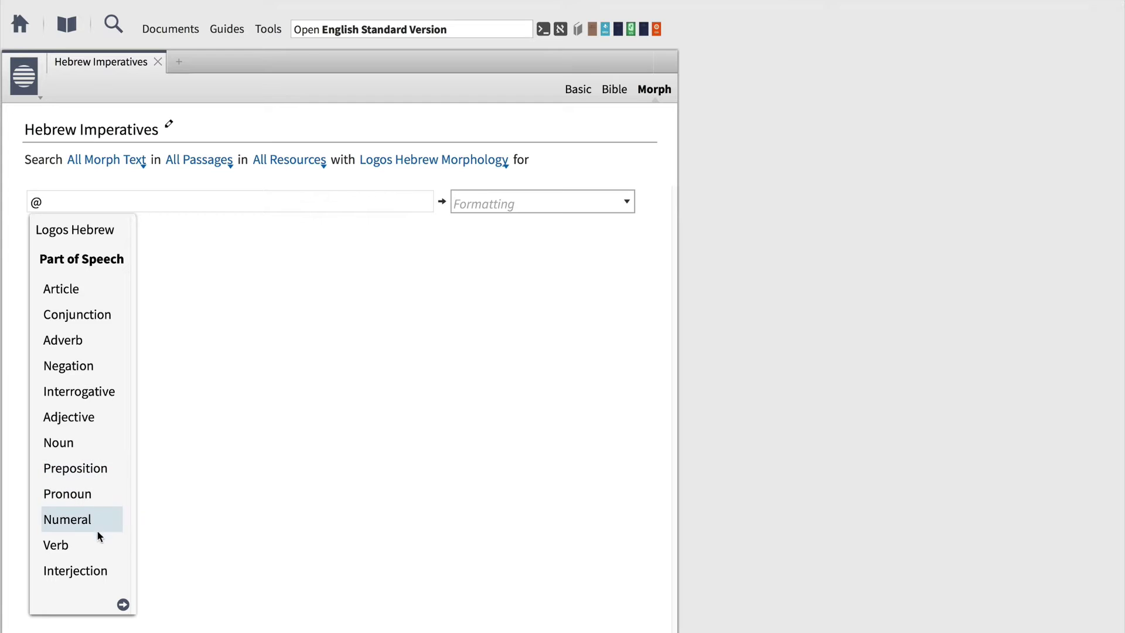
pyautogui.moveTo(95, 542)
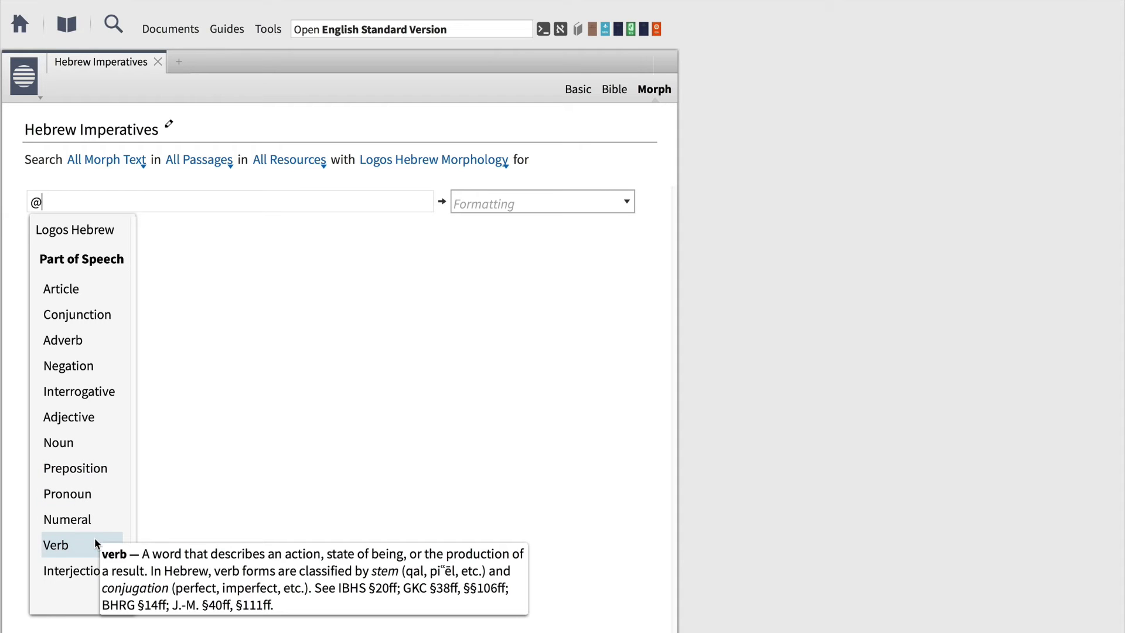
pyautogui.click(65, 546)
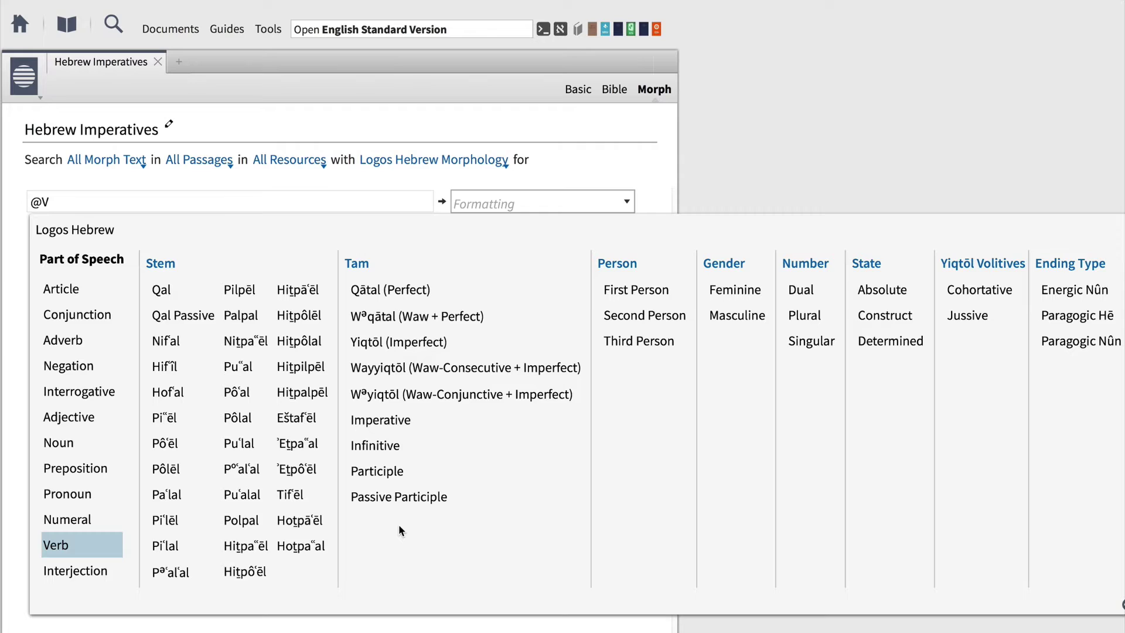
pyautogui.click(394, 420)
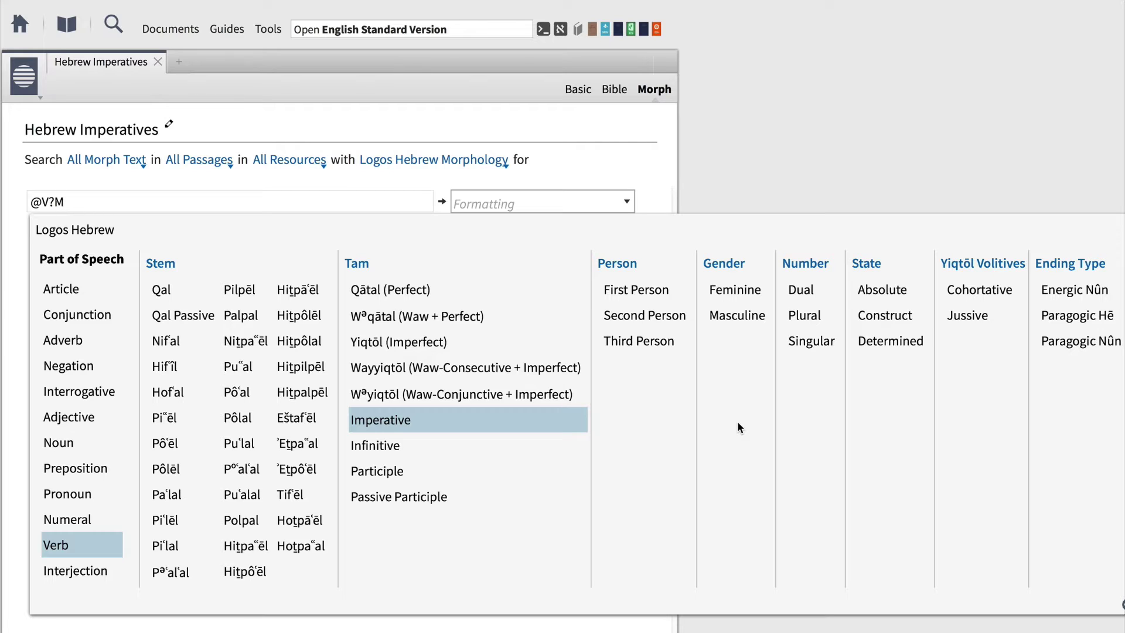
pyautogui.click(737, 290)
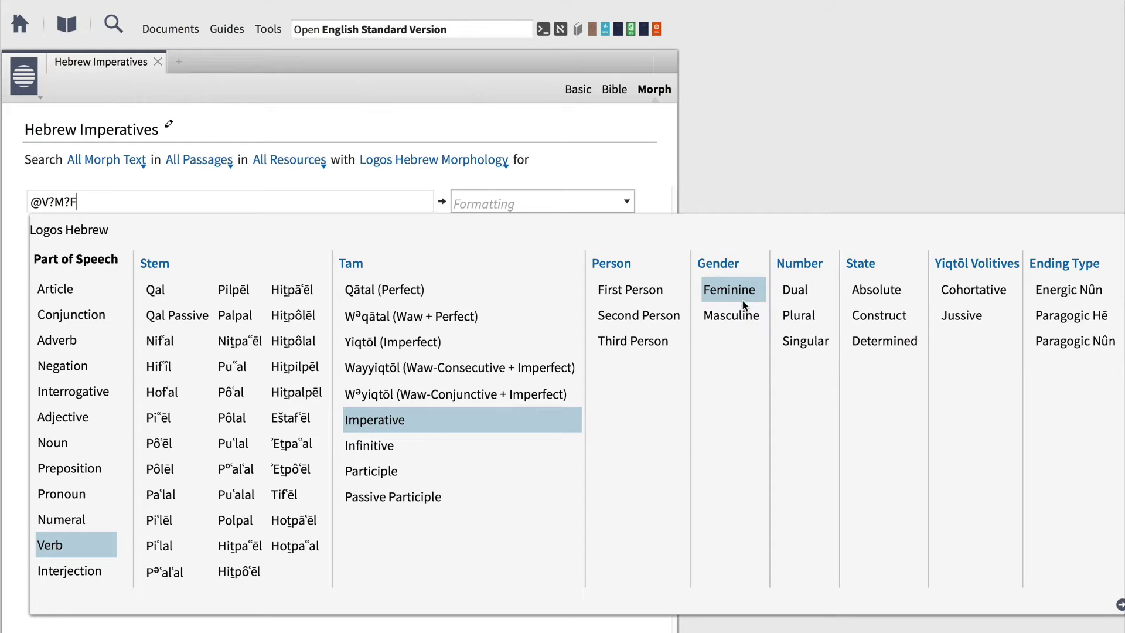
pyautogui.click(790, 340)
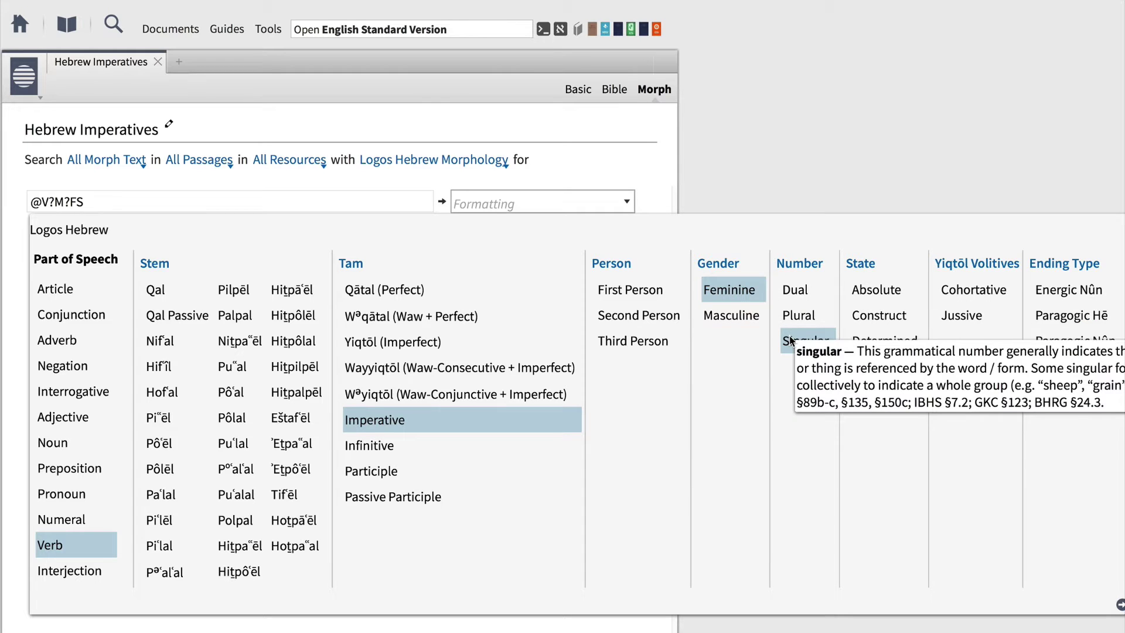
pyautogui.press('Escape')
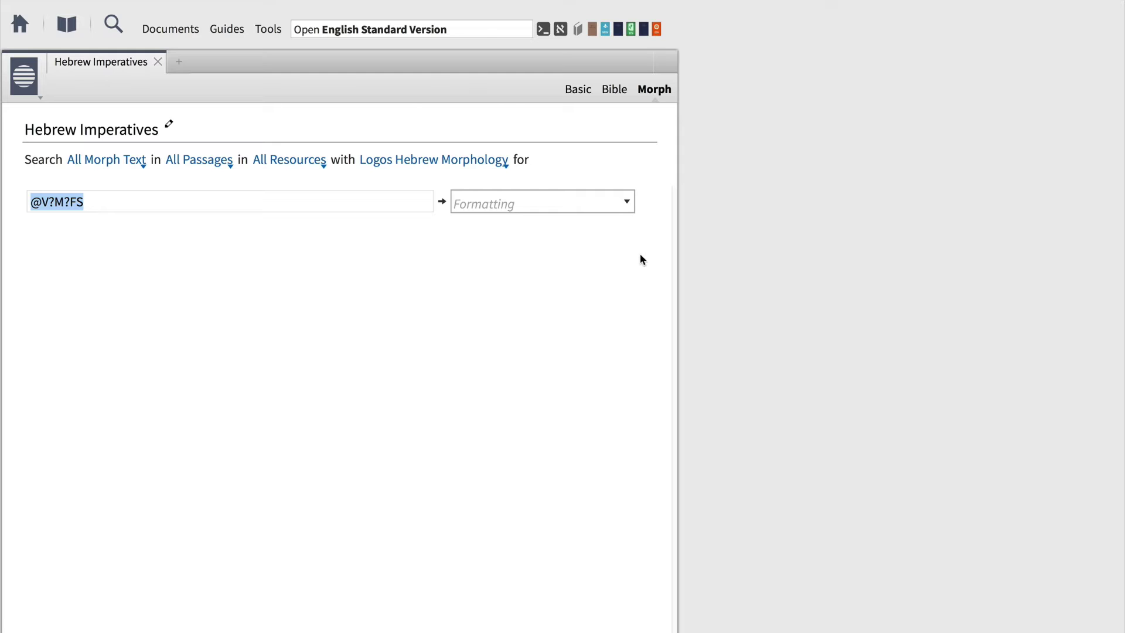
pyautogui.click(625, 203)
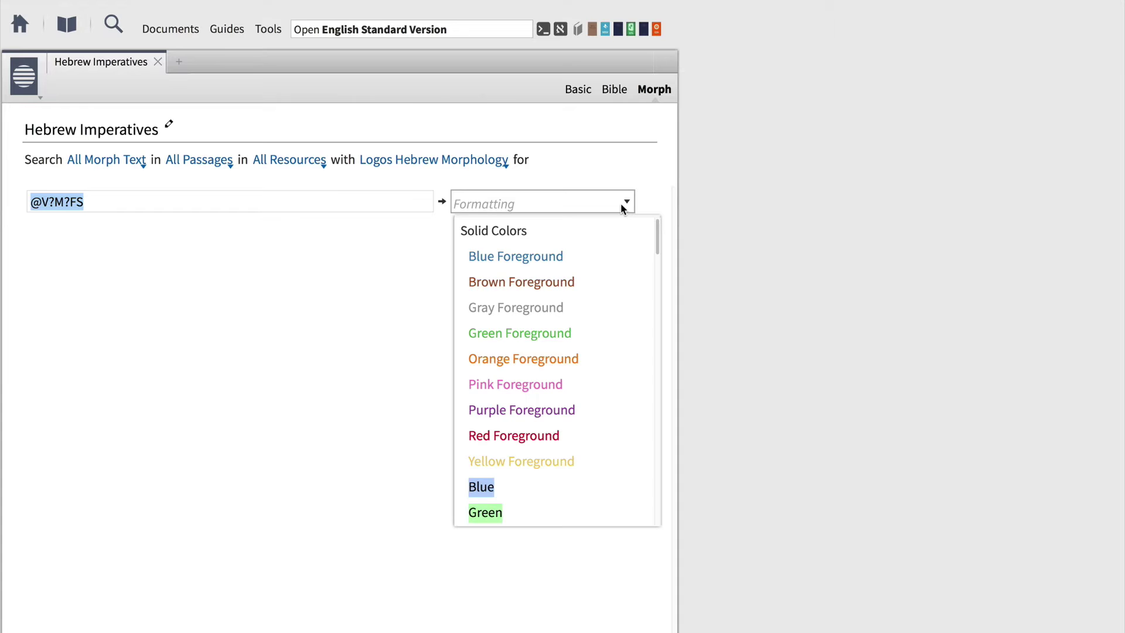
pyautogui.click(569, 380)
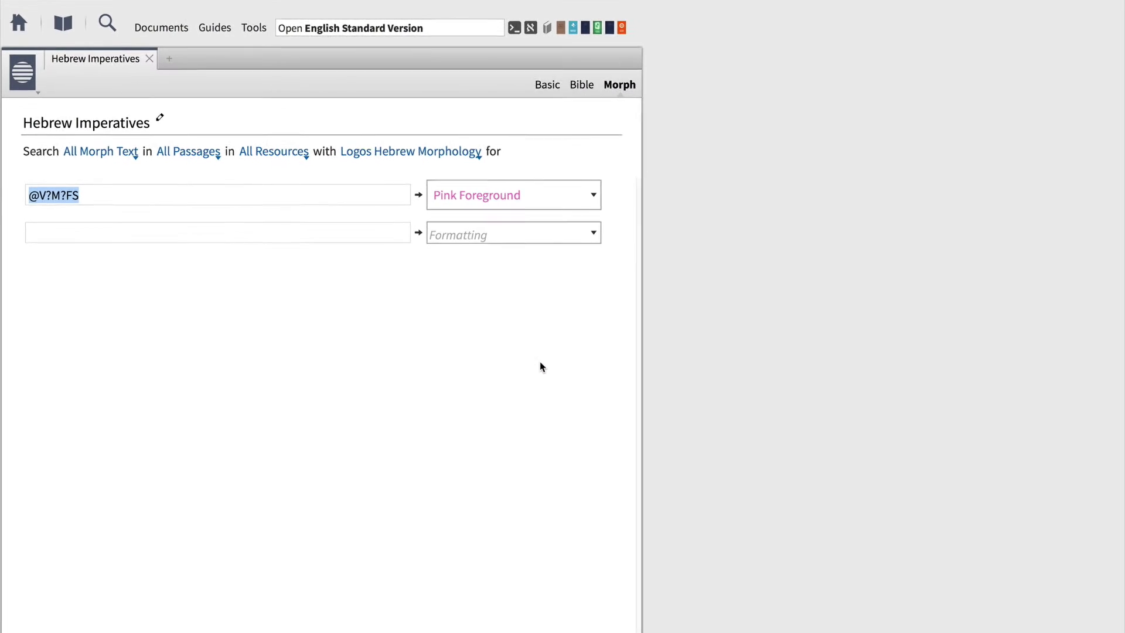
# Add a second rule @V?M?FP for feminine plural imperatives, coloured Red Foreground.
pyautogui.click(400, 237)
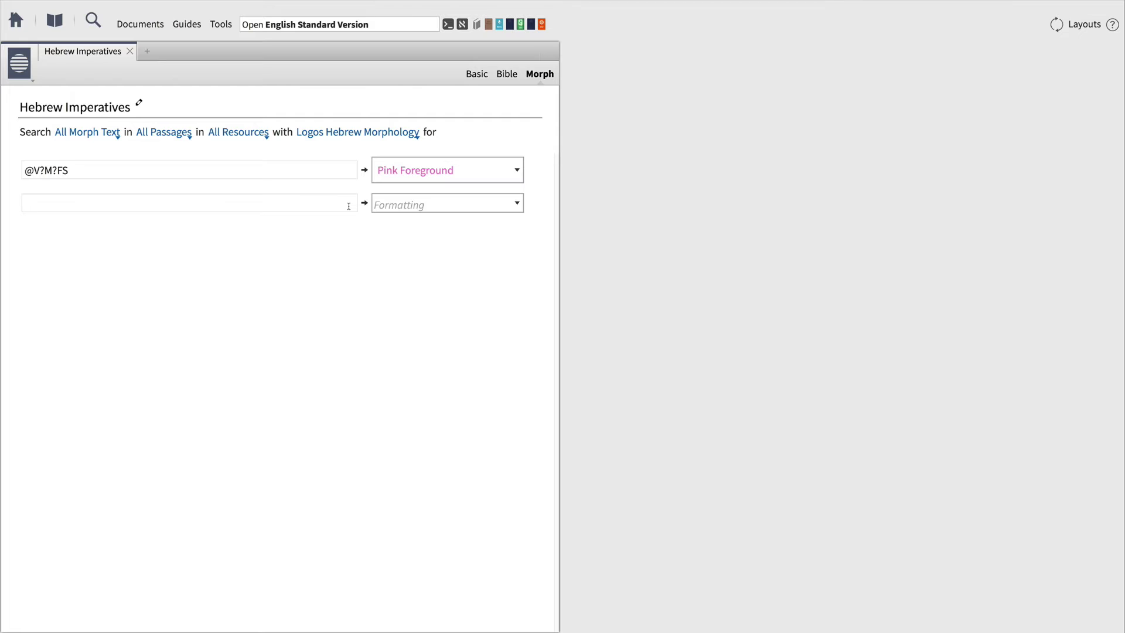
pyautogui.write('@')
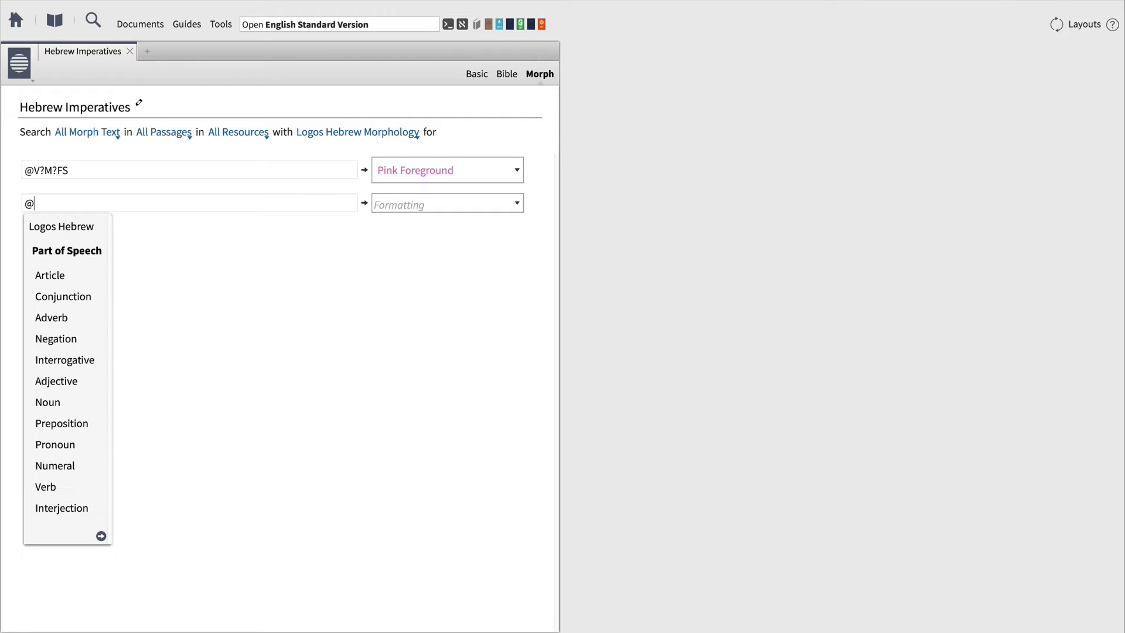
pyautogui.write('V')
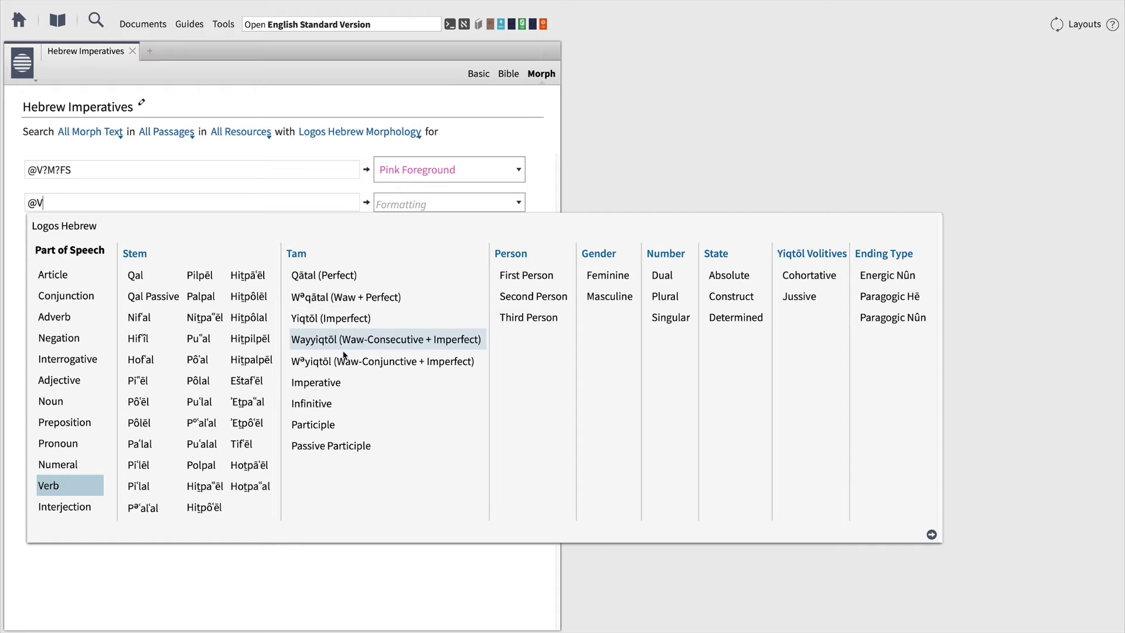
pyautogui.click(378, 384)
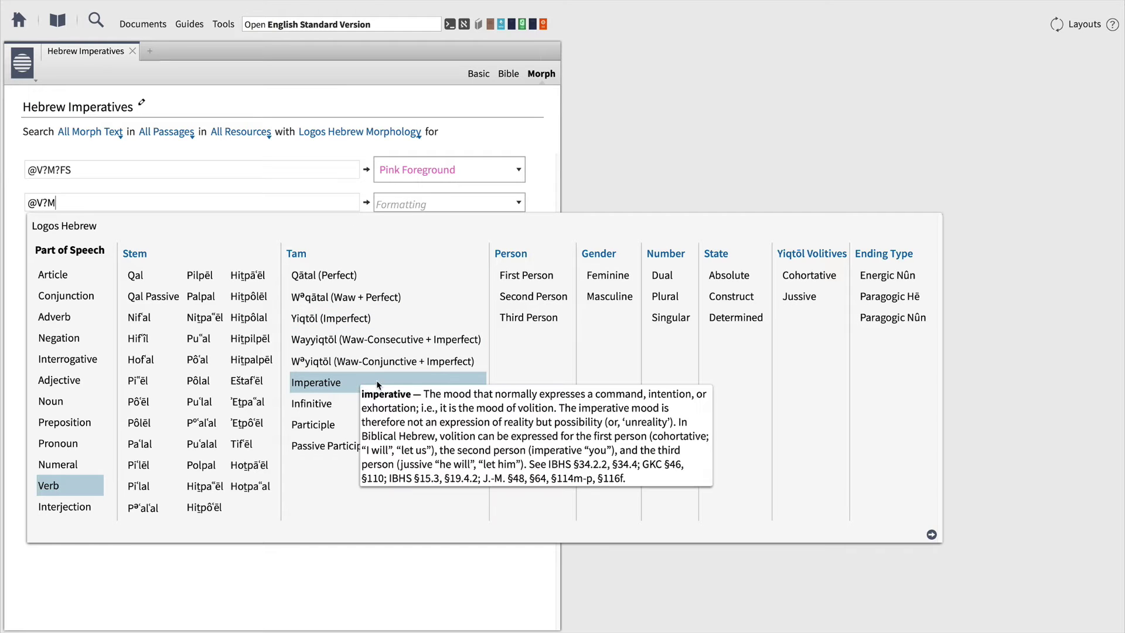
pyautogui.click(608, 275)
pyautogui.click(662, 299)
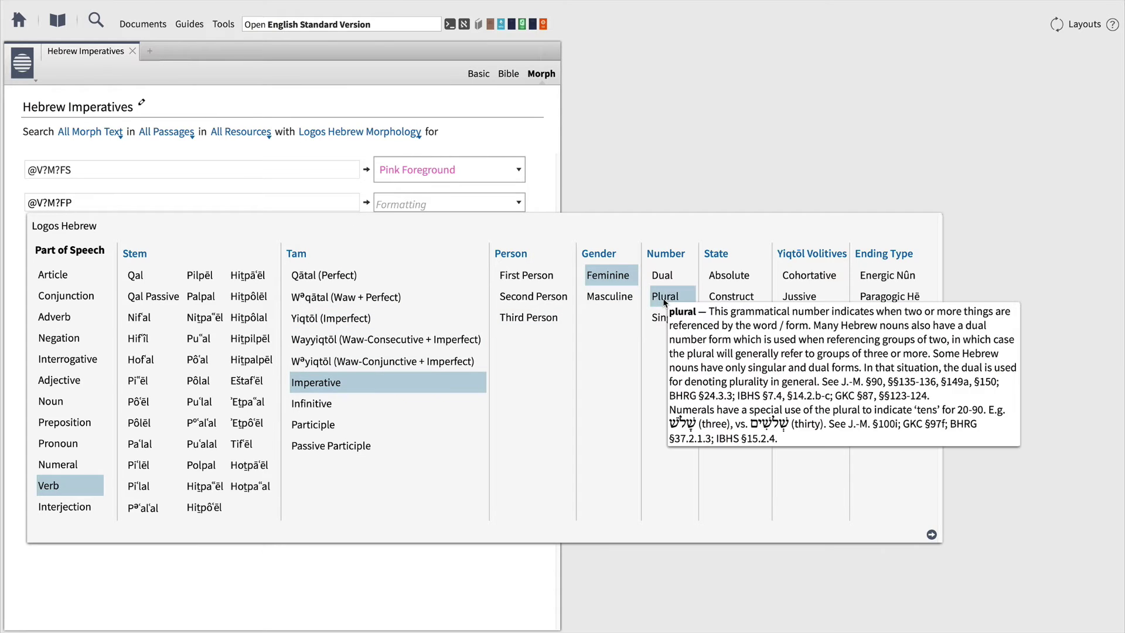
pyautogui.press('Escape')
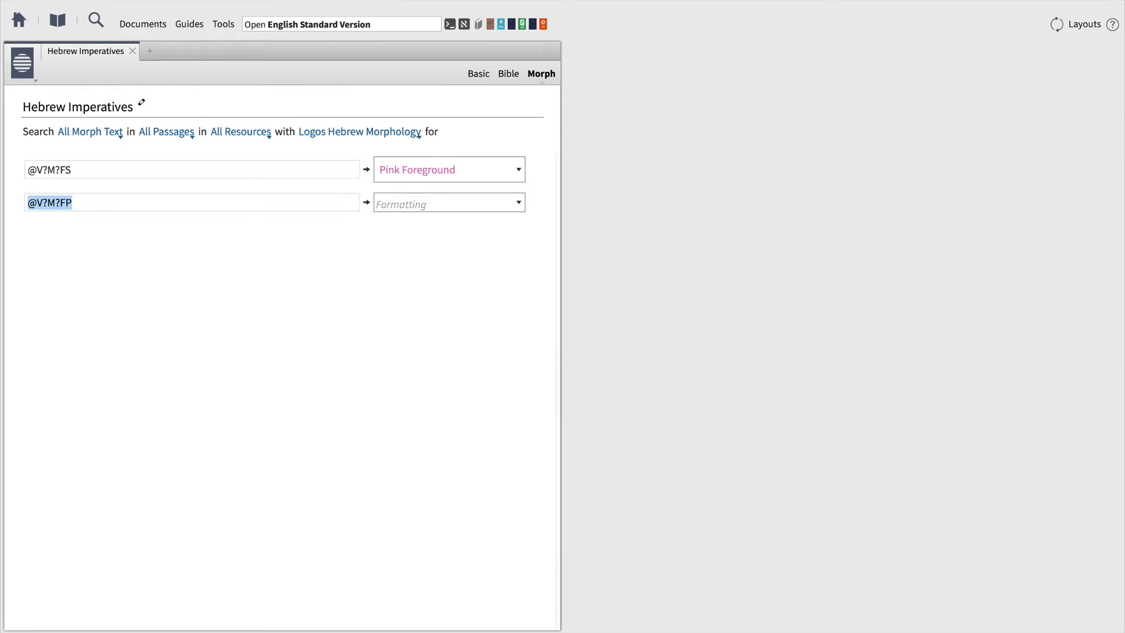
pyautogui.click(513, 206)
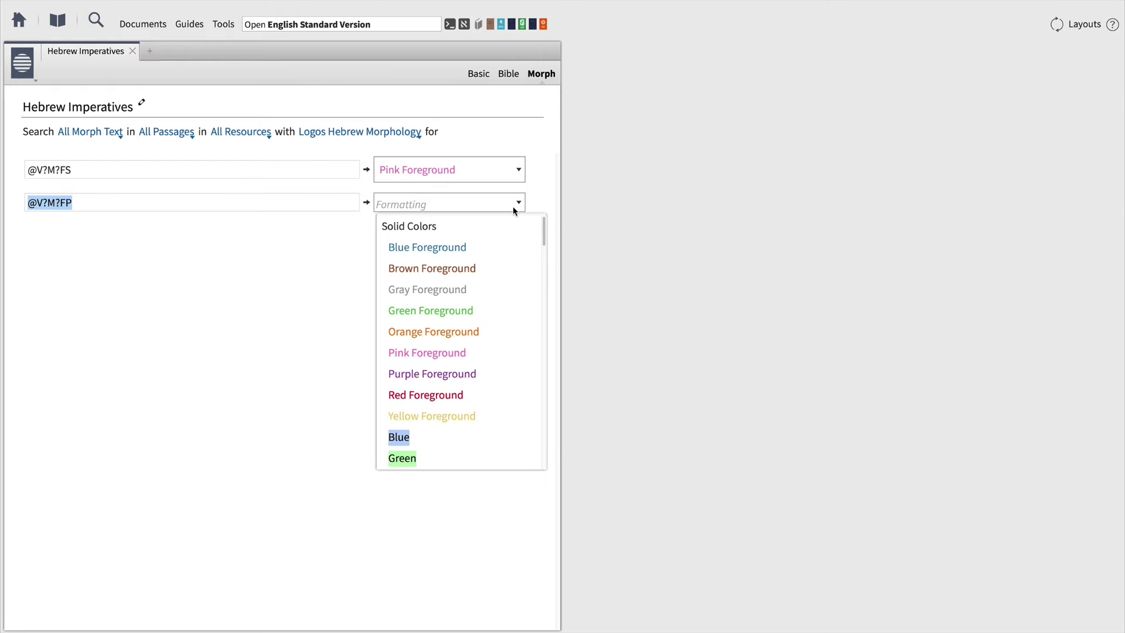
pyautogui.click(499, 390)
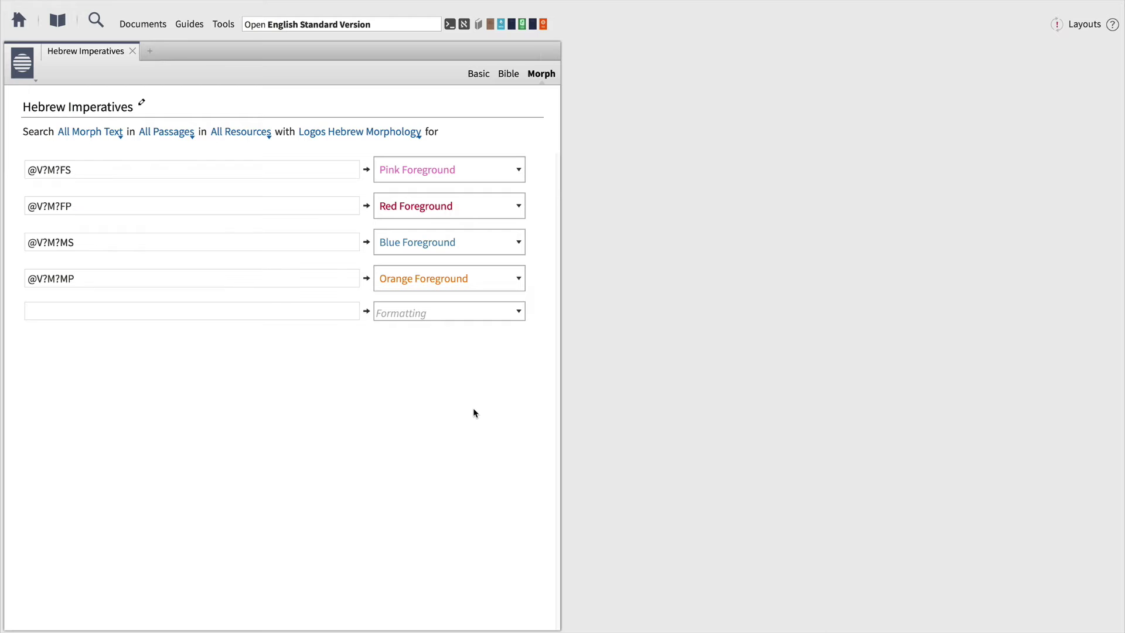
# Open the ESV at Genesis 18 to check the coloured imperatives, then close the Hebrew Imperatives tab.
pyautogui.click(543, 24)
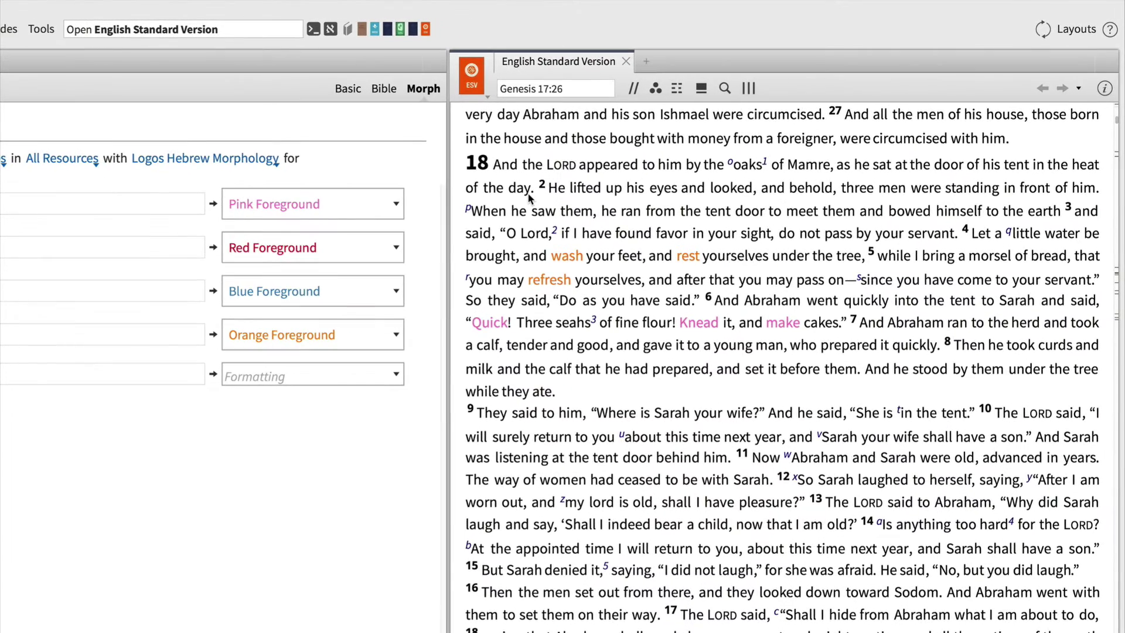
pyautogui.scroll(-5, 536, 196)
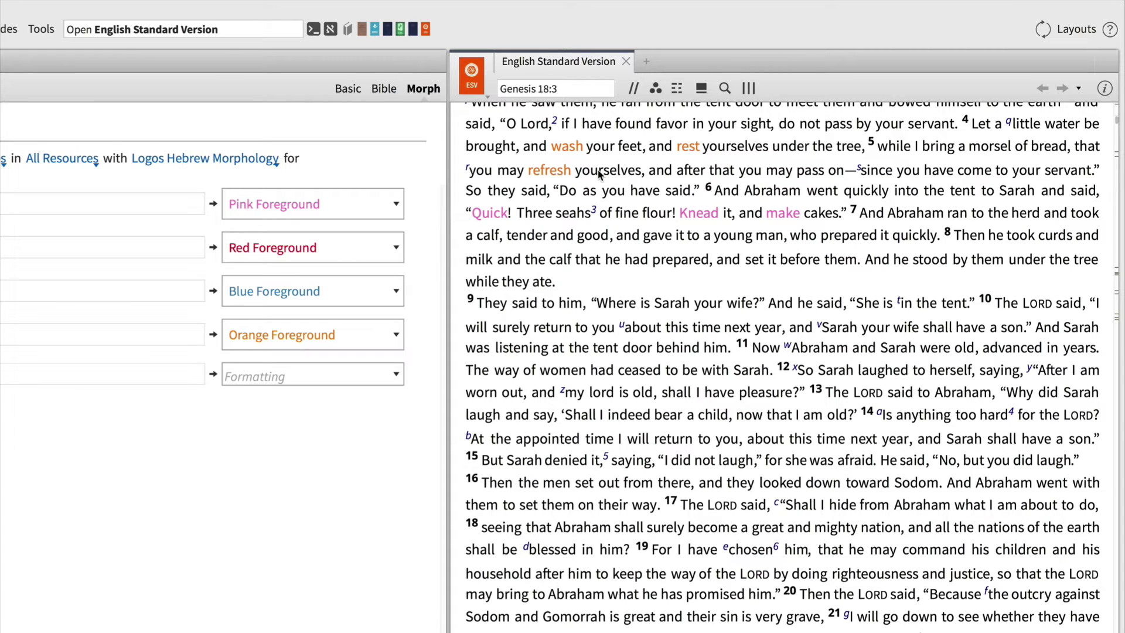
pyautogui.click(656, 88)
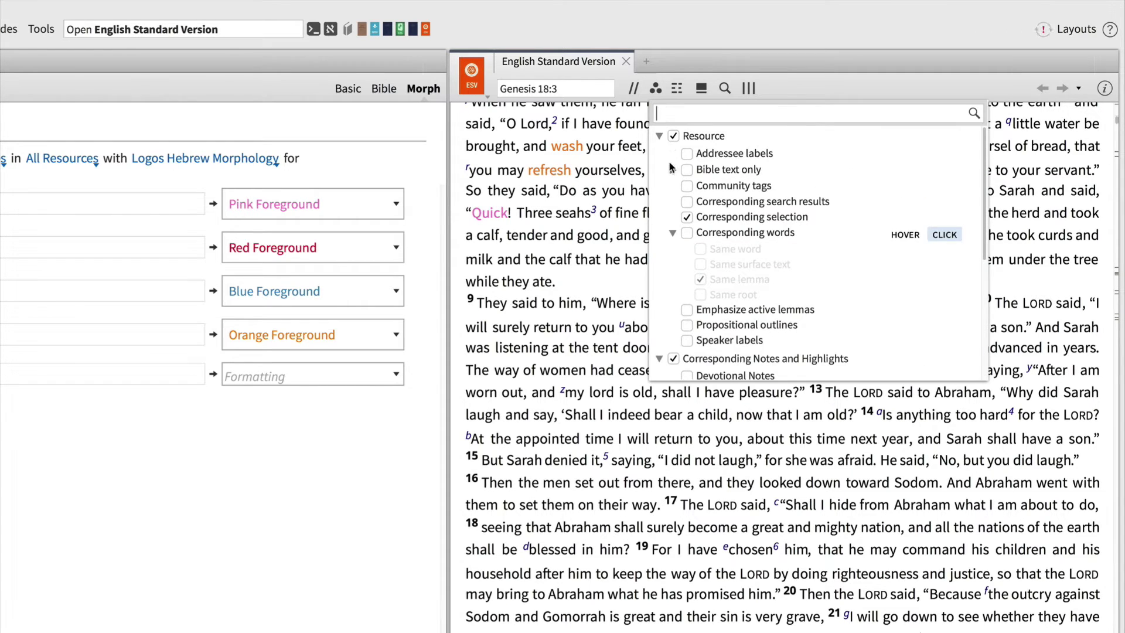
pyautogui.scroll(-6, 671, 174)
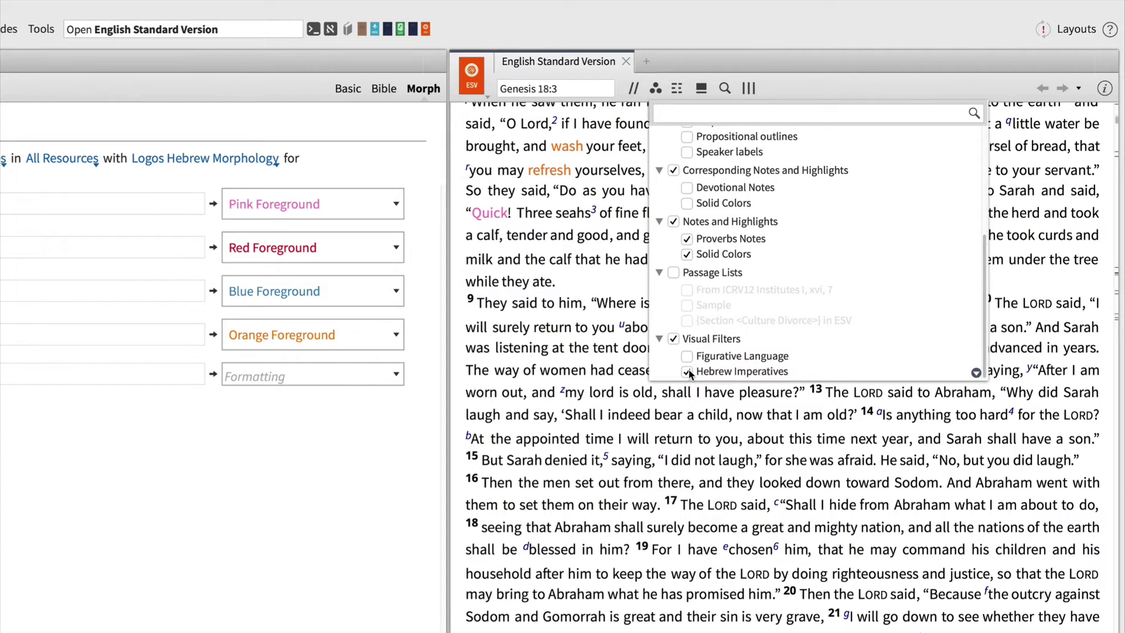
pyautogui.click(582, 358)
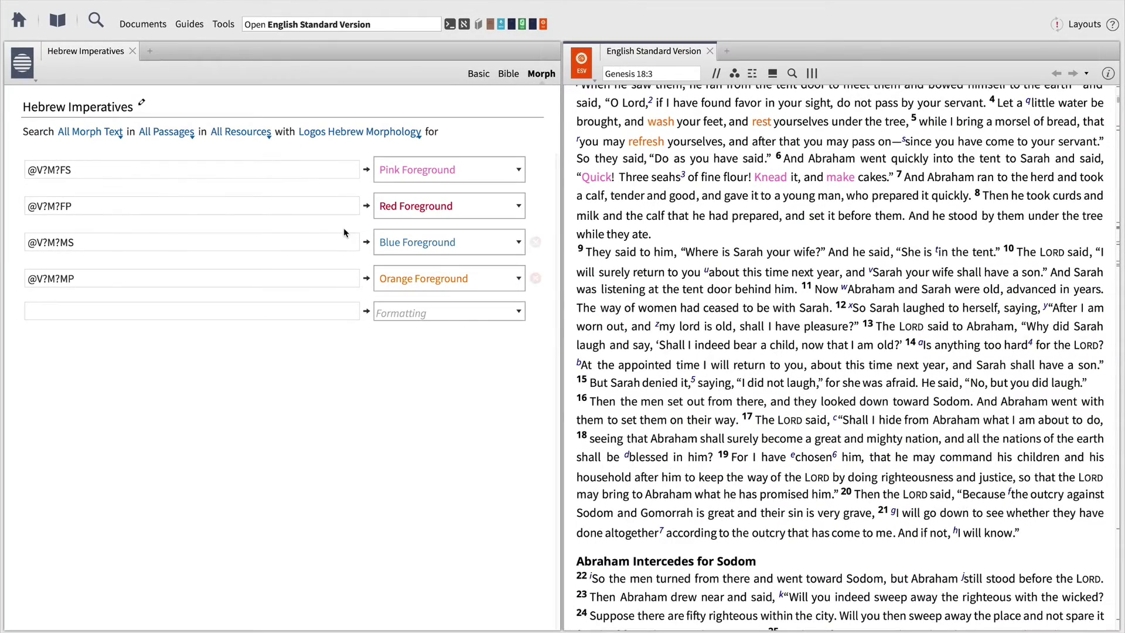
pyautogui.click(133, 51)
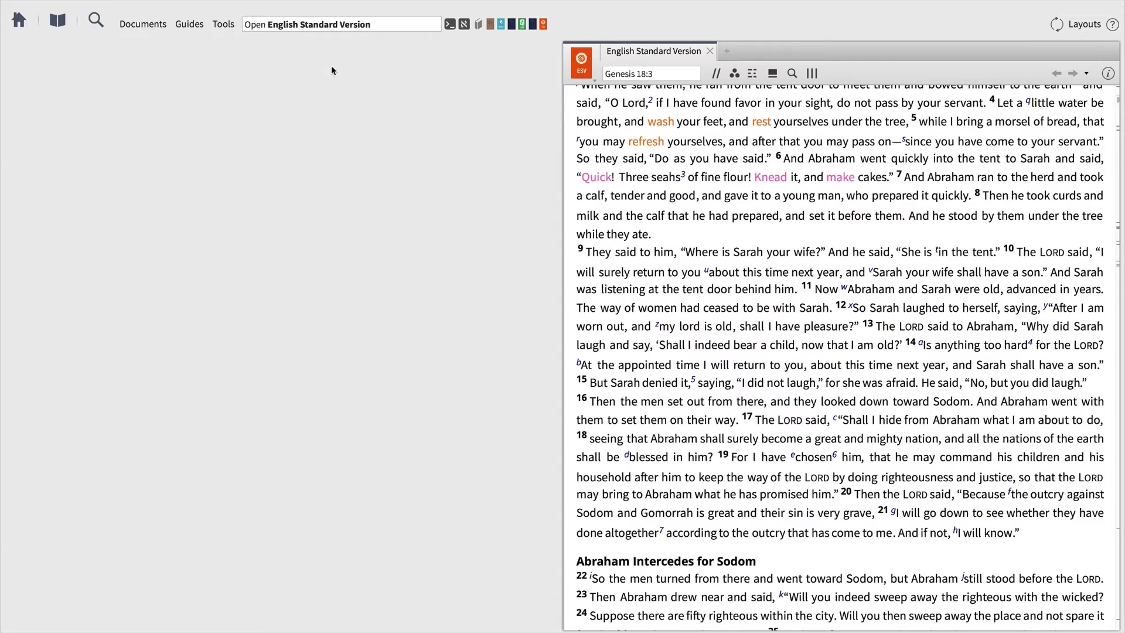
# Open Biblia Hebraica Stuttgartensia in the left pane and go to Genesis 1:24.
pyautogui.click(489, 25)
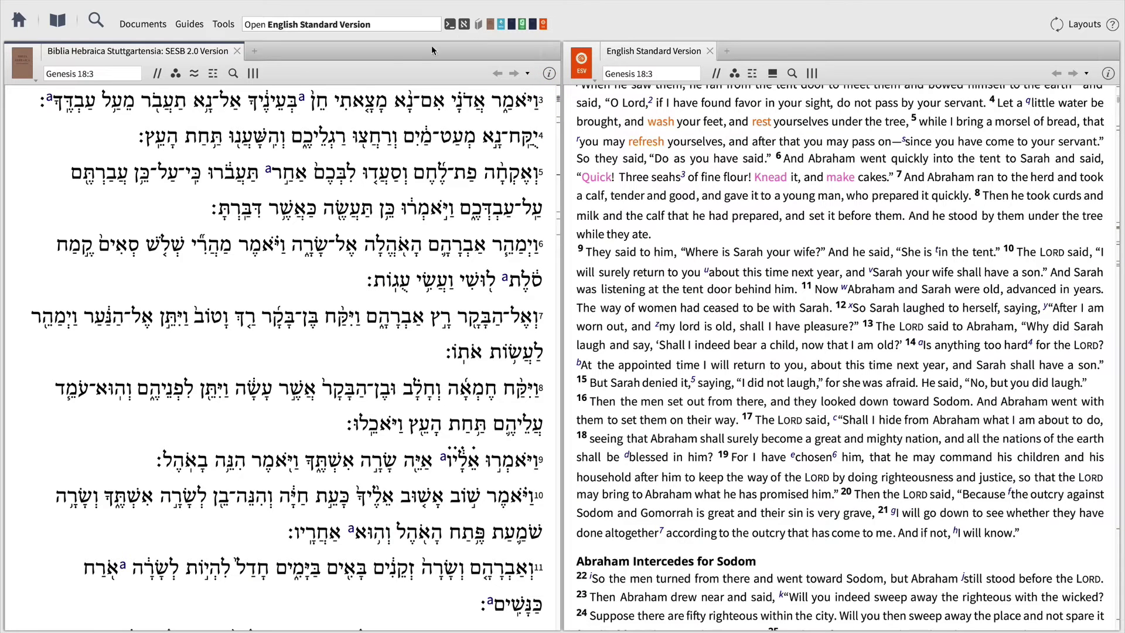
pyautogui.click(135, 73)
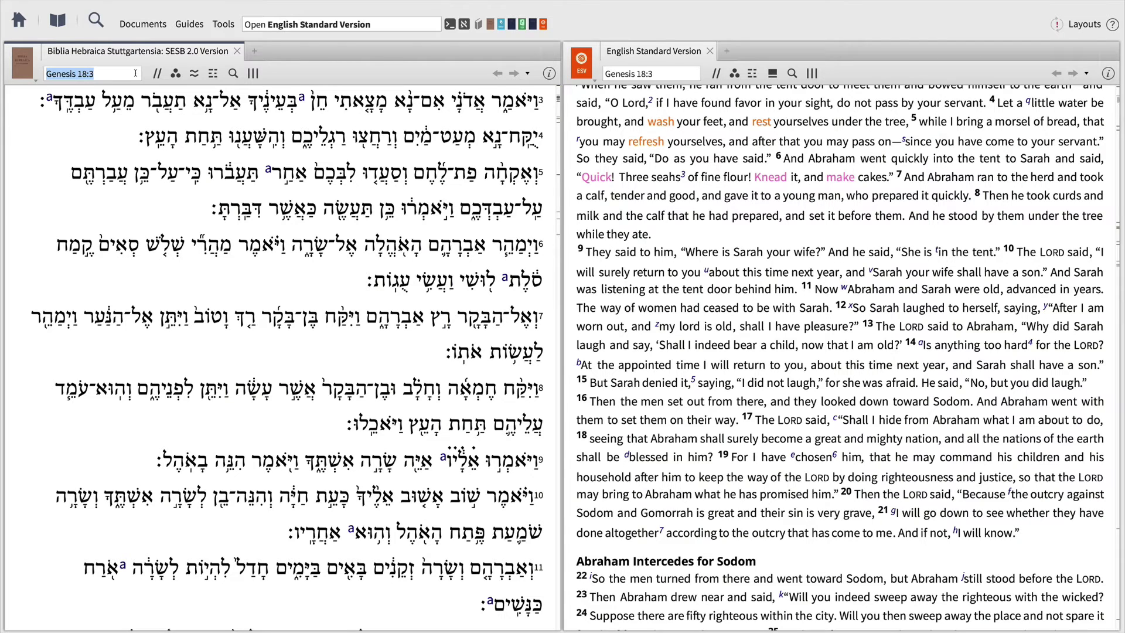
pyautogui.write('Gen')
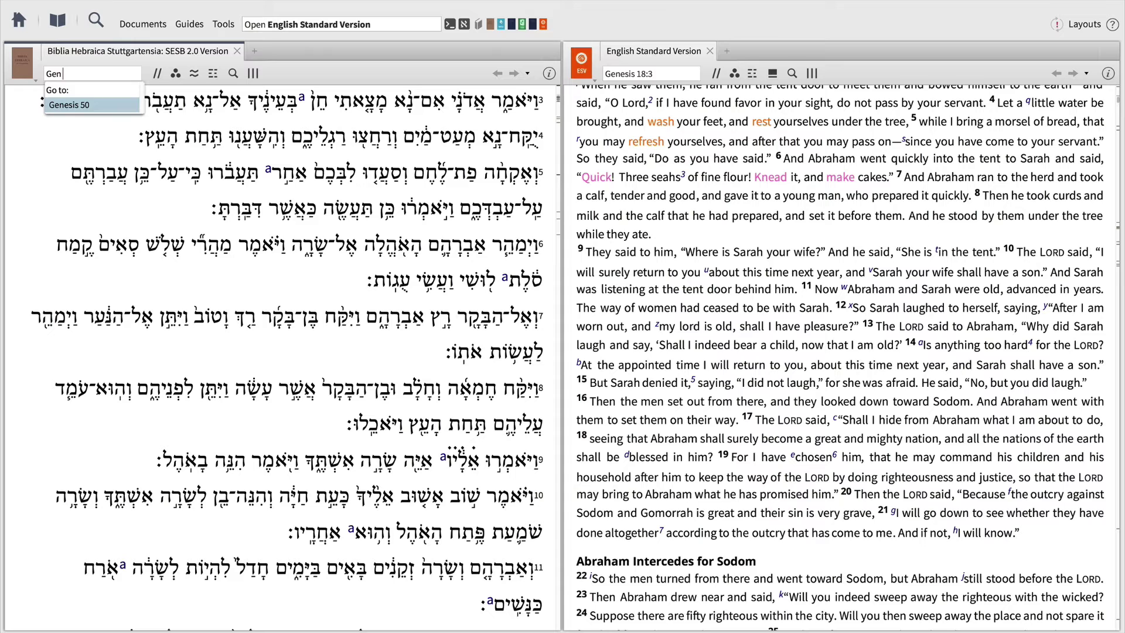
pyautogui.write('esis 1:24')
pyautogui.press('Return')
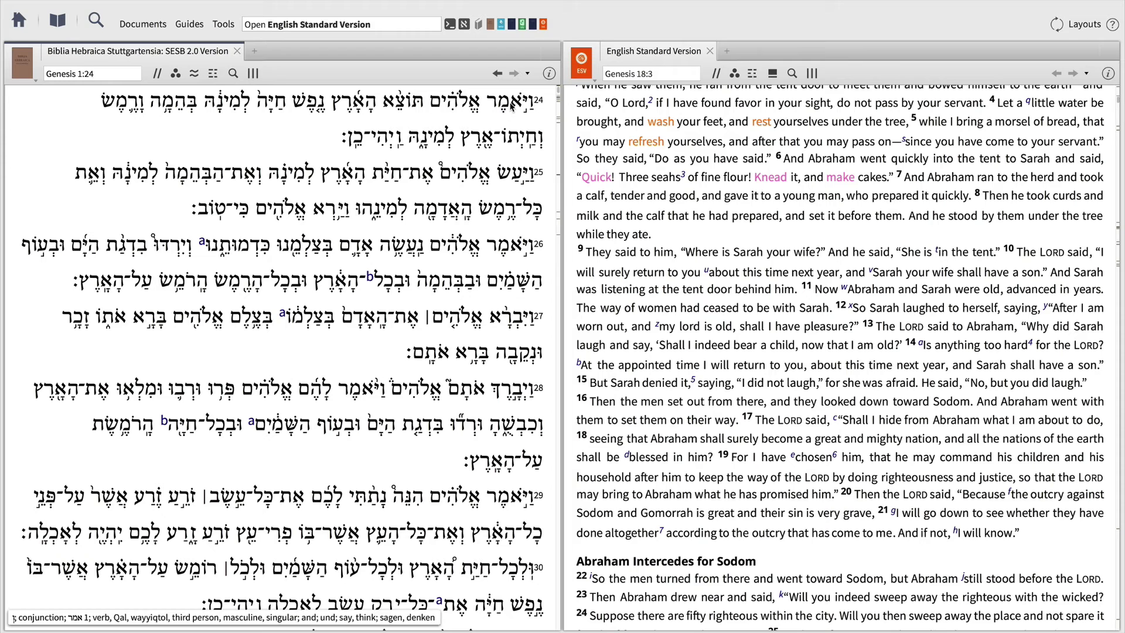
# Expand Weak Verb for וַיֹּאמֶר in Genesis 1:24 and open the HGCD I Alef Verb article.
pyautogui.moveTo(511, 106)
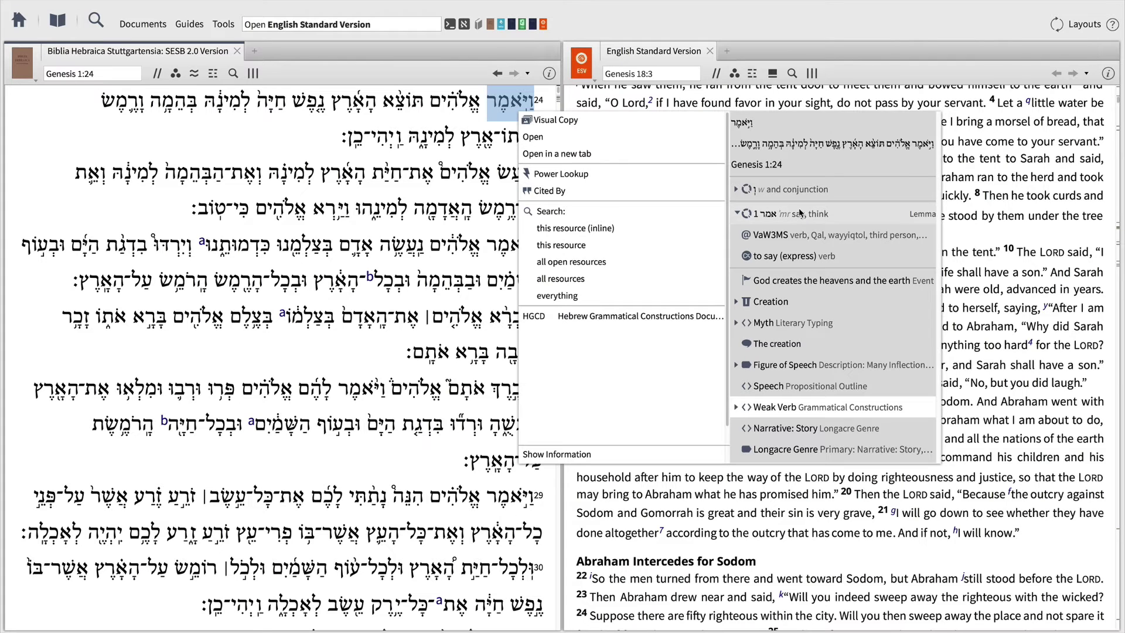
pyautogui.moveTo(837, 208)
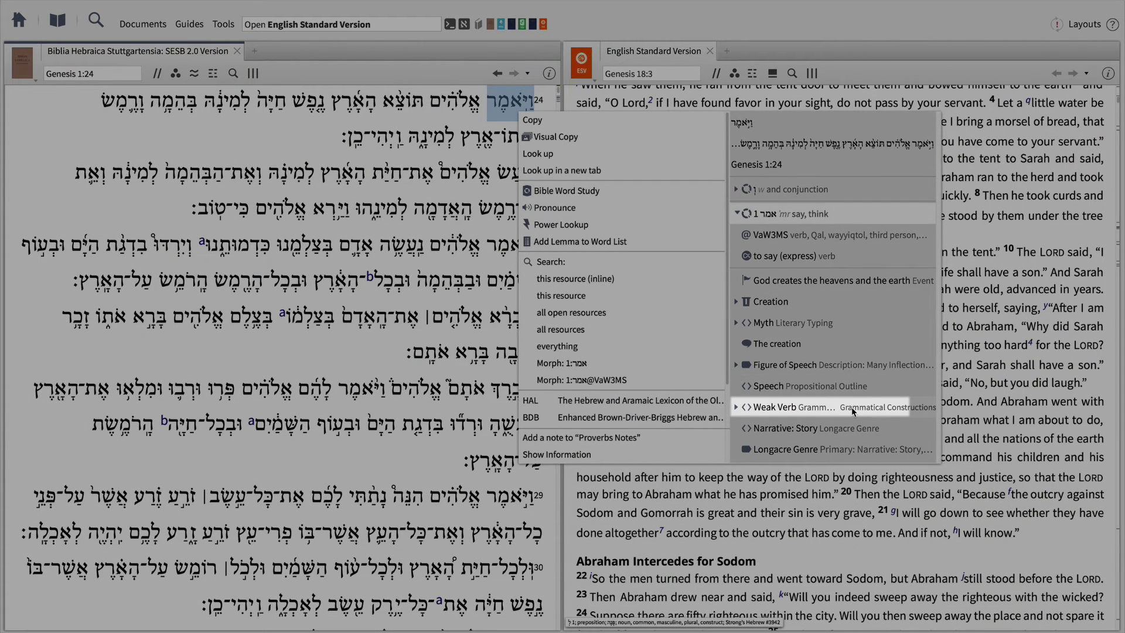
pyautogui.moveTo(853, 412)
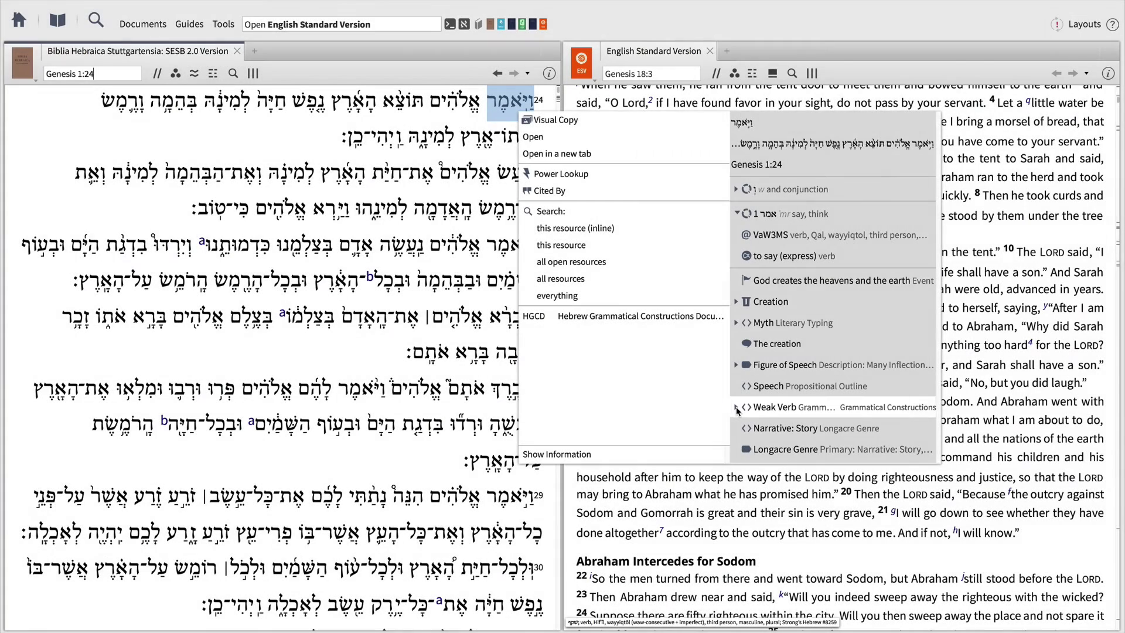
pyautogui.click(736, 409)
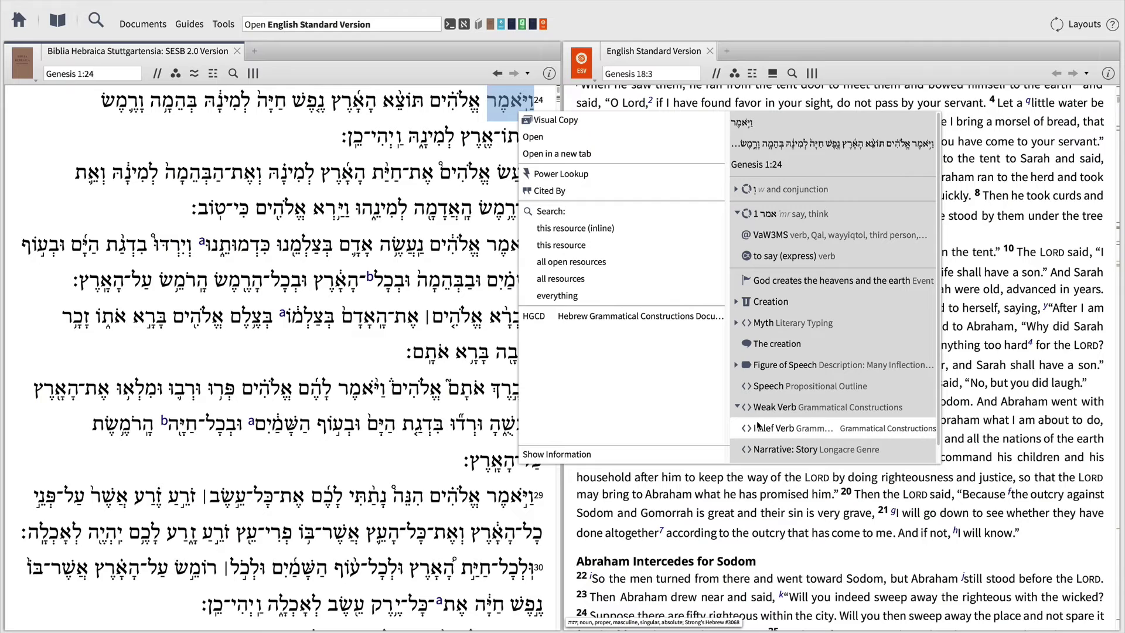
pyautogui.click(637, 316)
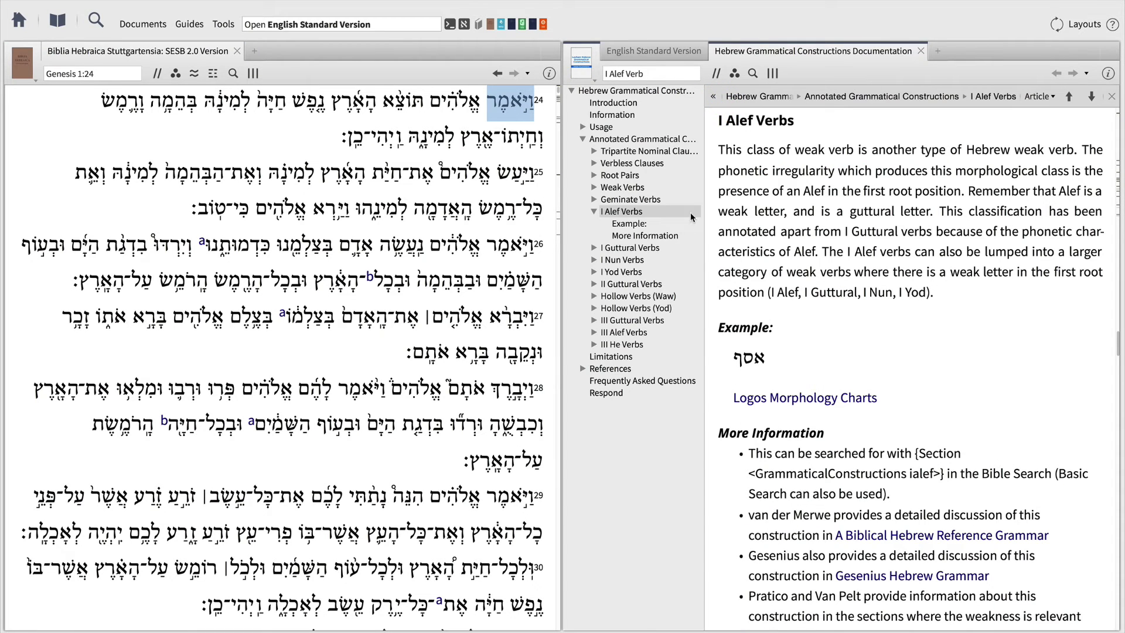
# Hide the HGCD table of contents, read down the I Alef Verbs article, and recheck וַיֹּאמֶר's details.
pyautogui.click(711, 97)
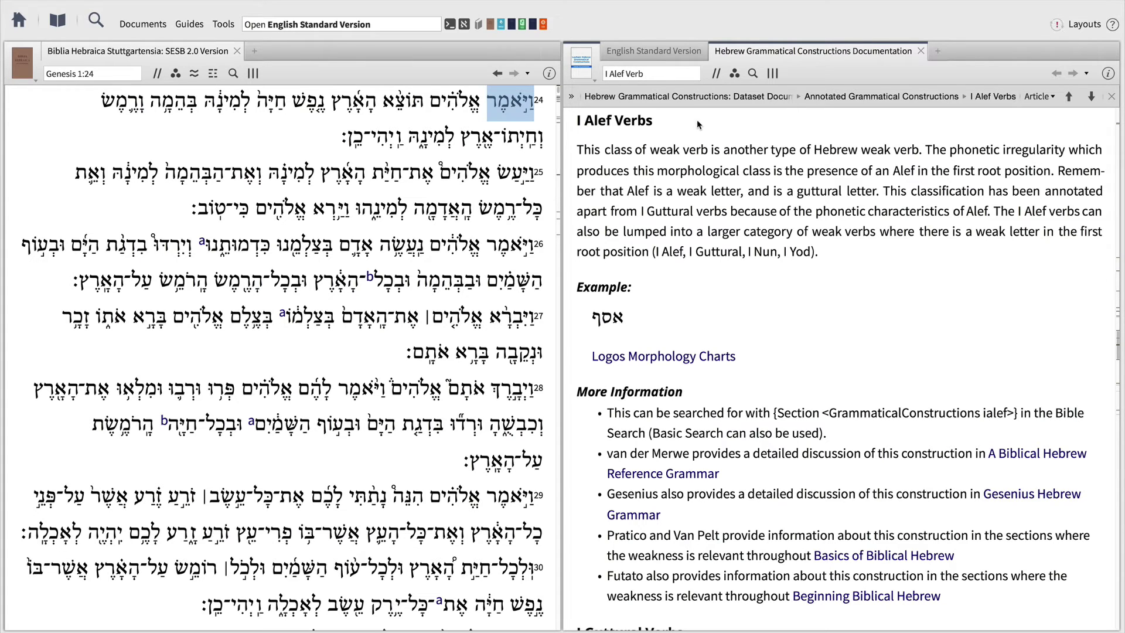
pyautogui.click(573, 97)
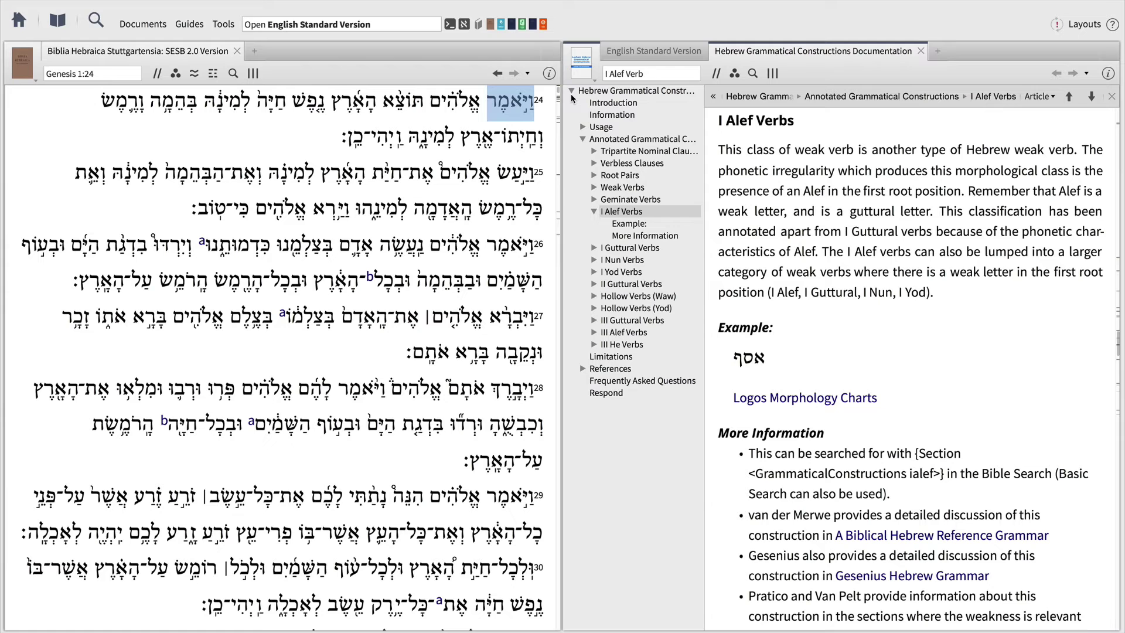
pyautogui.click(714, 96)
pyautogui.scroll(-4, 725, 153)
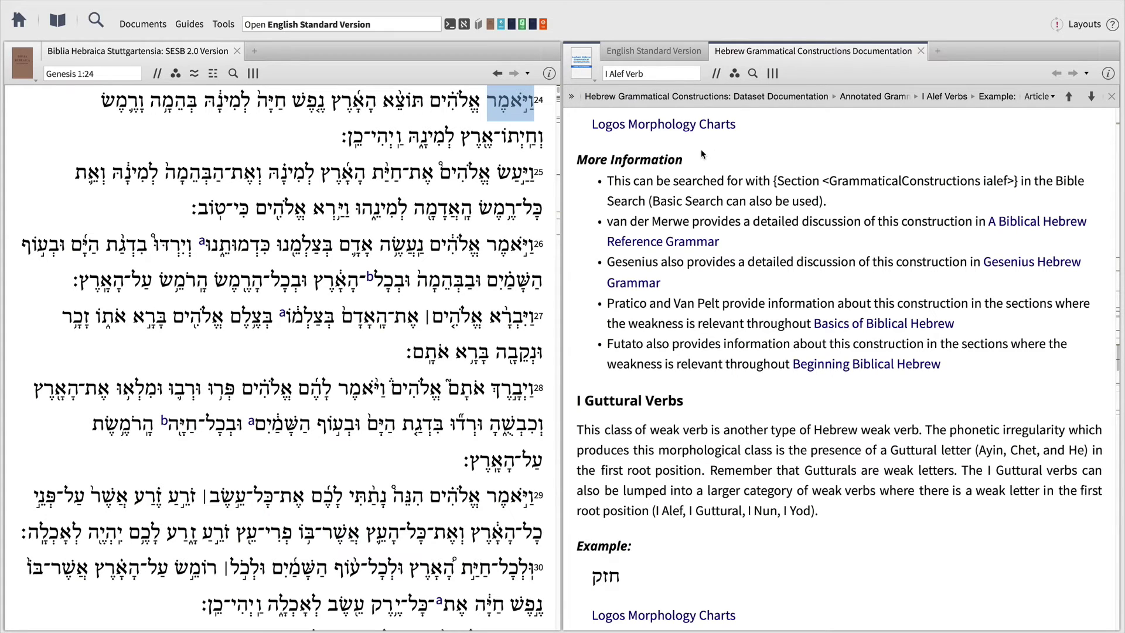
pyautogui.moveTo(535, 151)
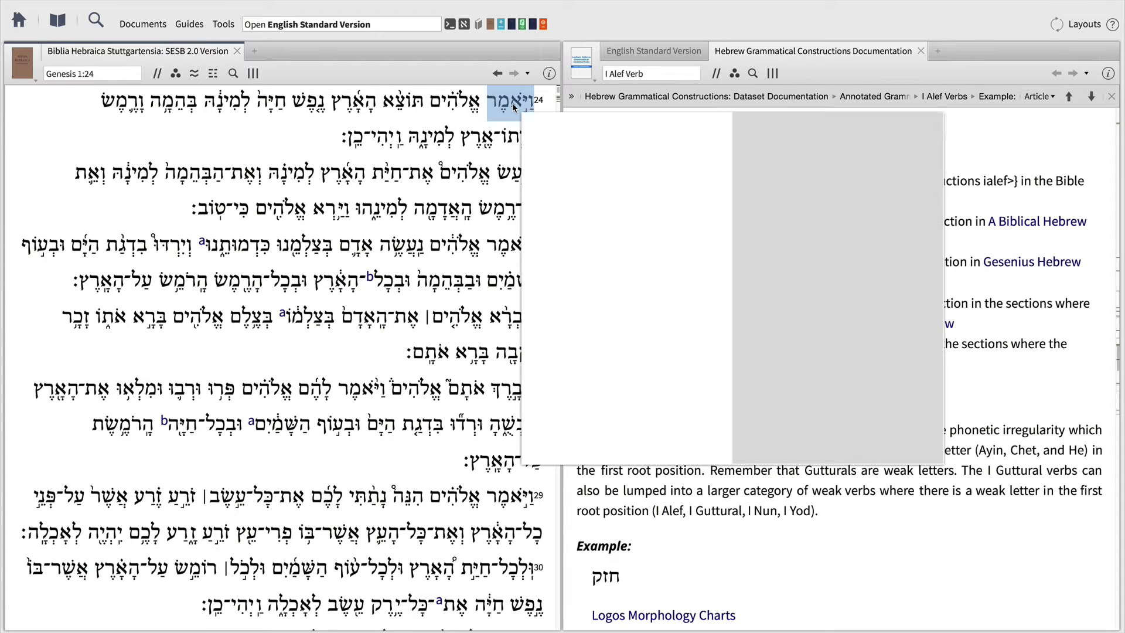
pyautogui.moveTo(513, 108)
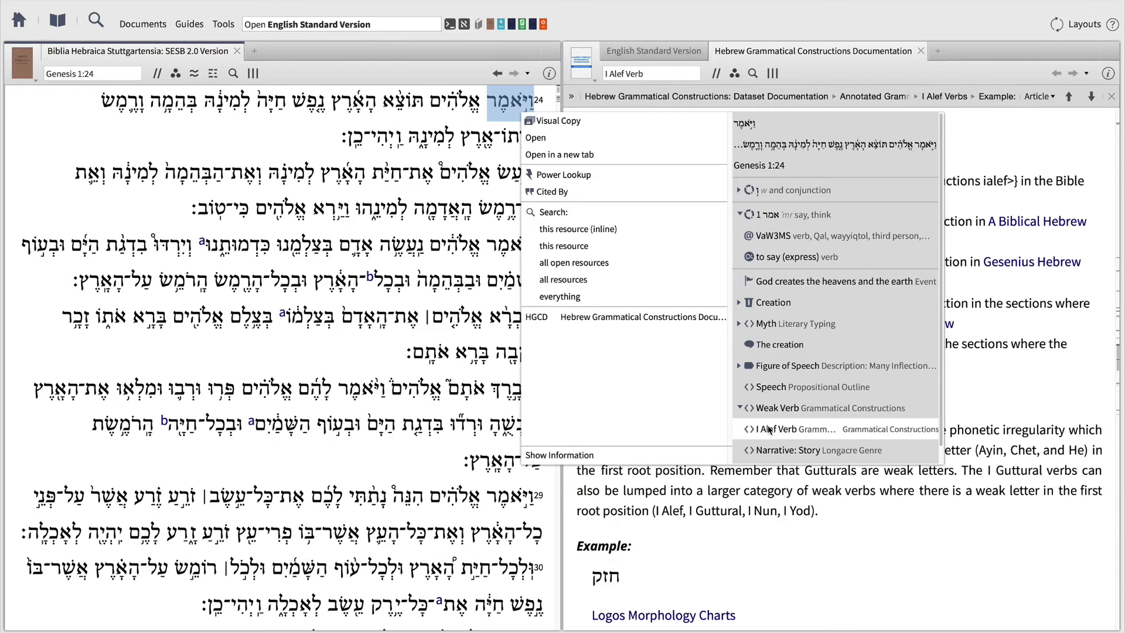
# Search this Bible for all I Alef Verb constructions, yielding 7,627 results in 6,062 verses.
pyautogui.click(596, 247)
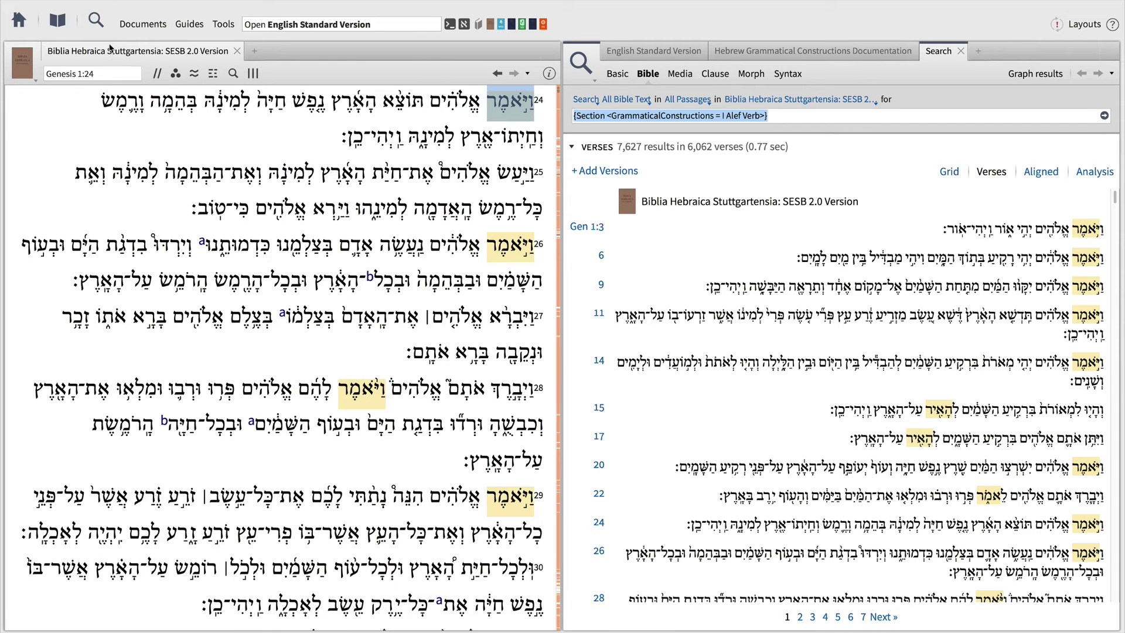
# Run a second search with the pasted query changed from Alef to Yod, giving 6,380 results in 5,312 verses.
pyautogui.click(97, 21)
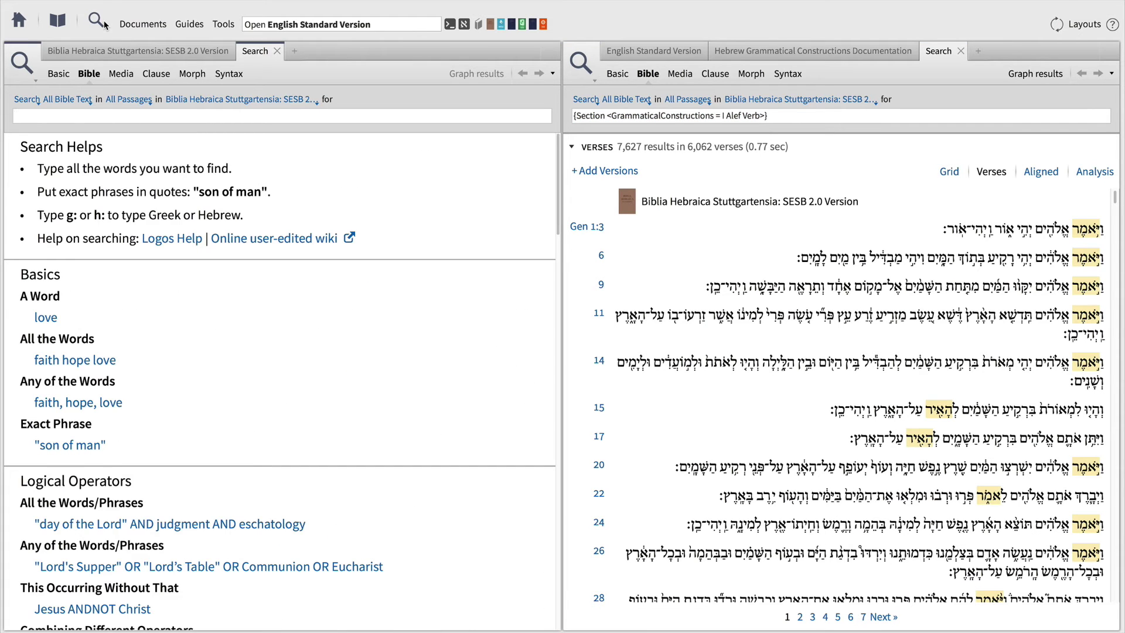
pyautogui.write('{Section <GrammaticalConstructions = I Alef Verb>}')
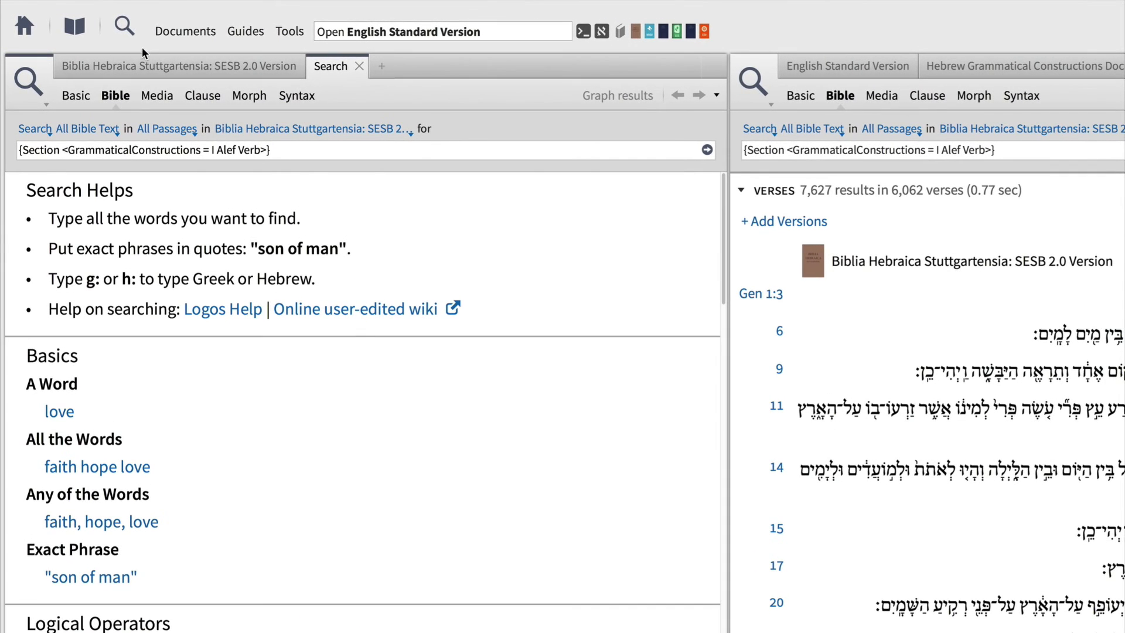
pyautogui.doubleClick(226, 150)
pyautogui.write('Yod')
pyautogui.press('Return')
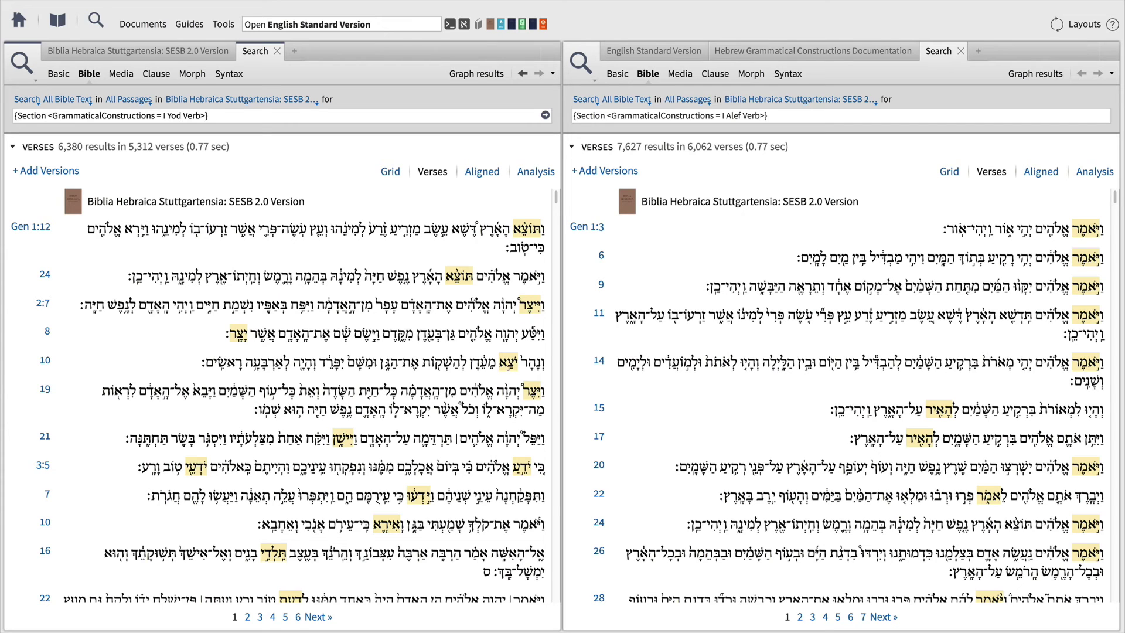
pyautogui.tripleClick(231, 117)
pyautogui.hotkey('ctrl', 'c')
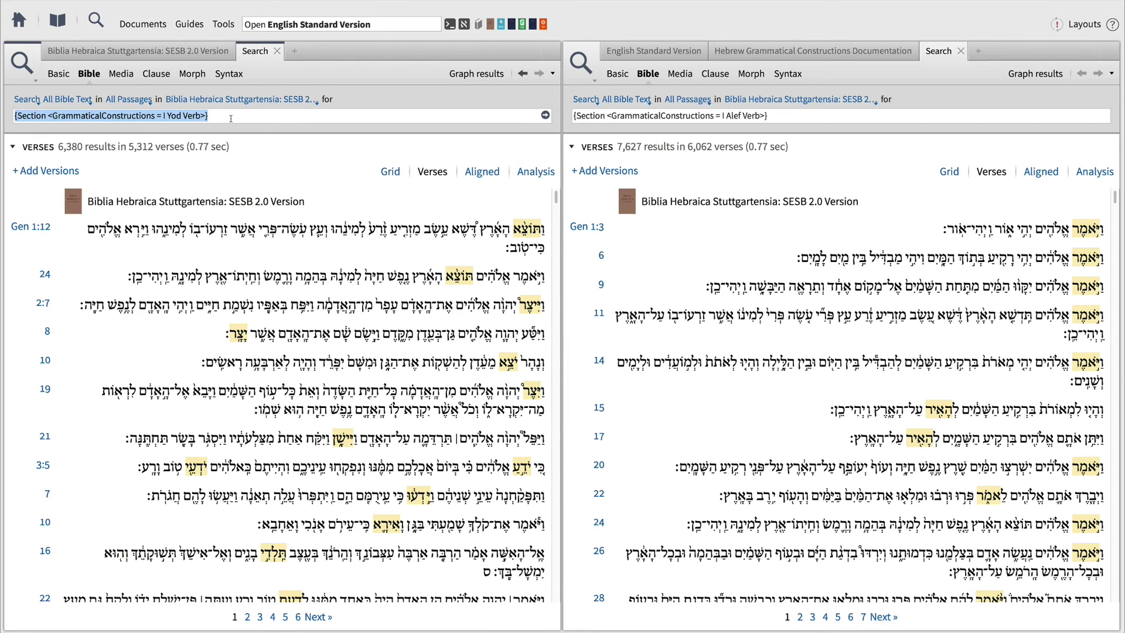
pyautogui.click(153, 26)
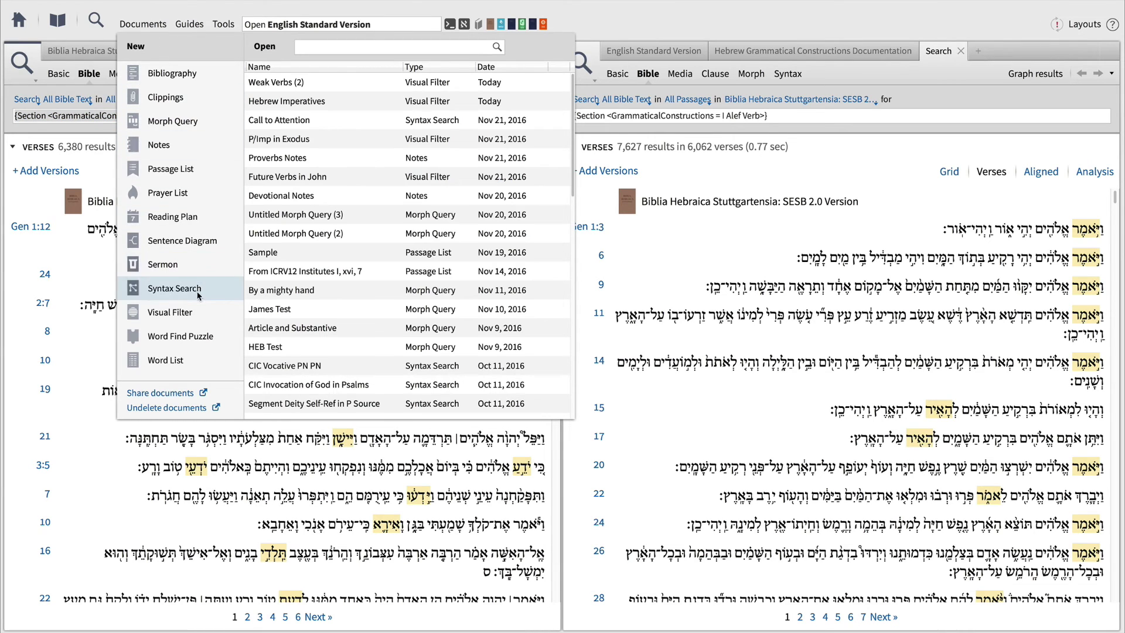
# Create a visual filter named 'Heb Weak Verbs' with the I Yod Verb query coloured Blue.
pyautogui.click(188, 310)
pyautogui.click(143, 107)
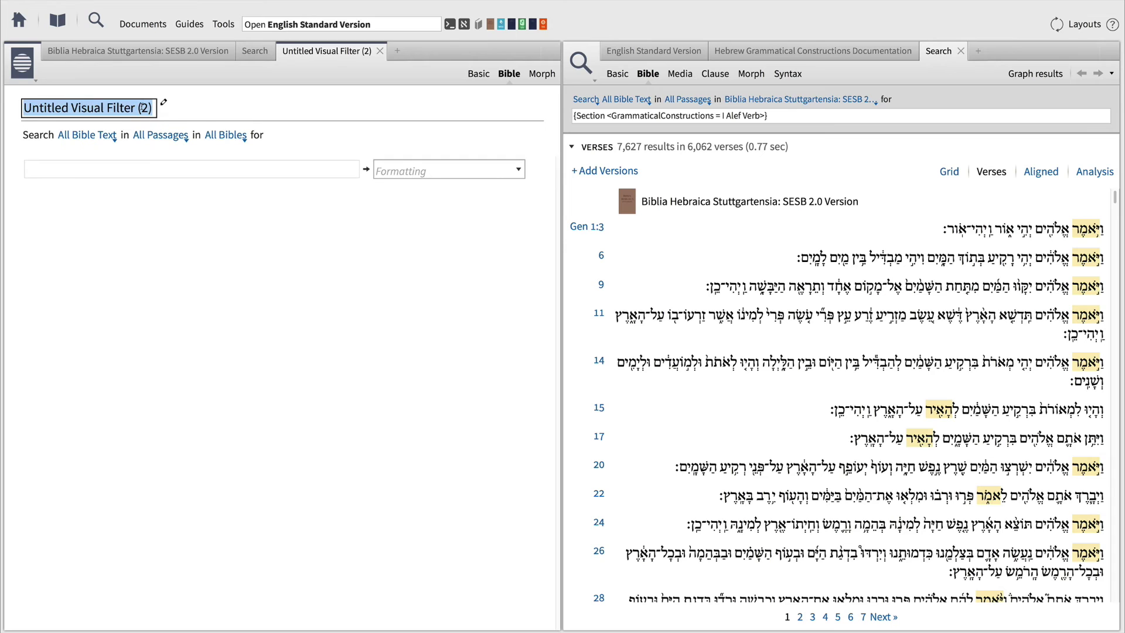
pyautogui.write('Heb Weak Verbs')
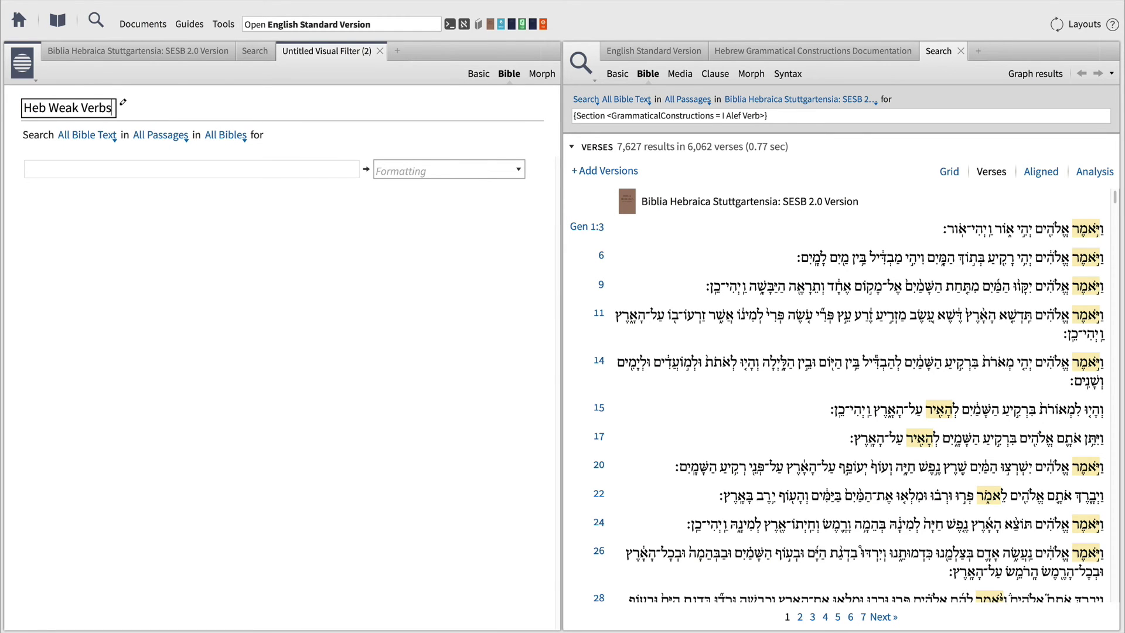
pyautogui.press('Return')
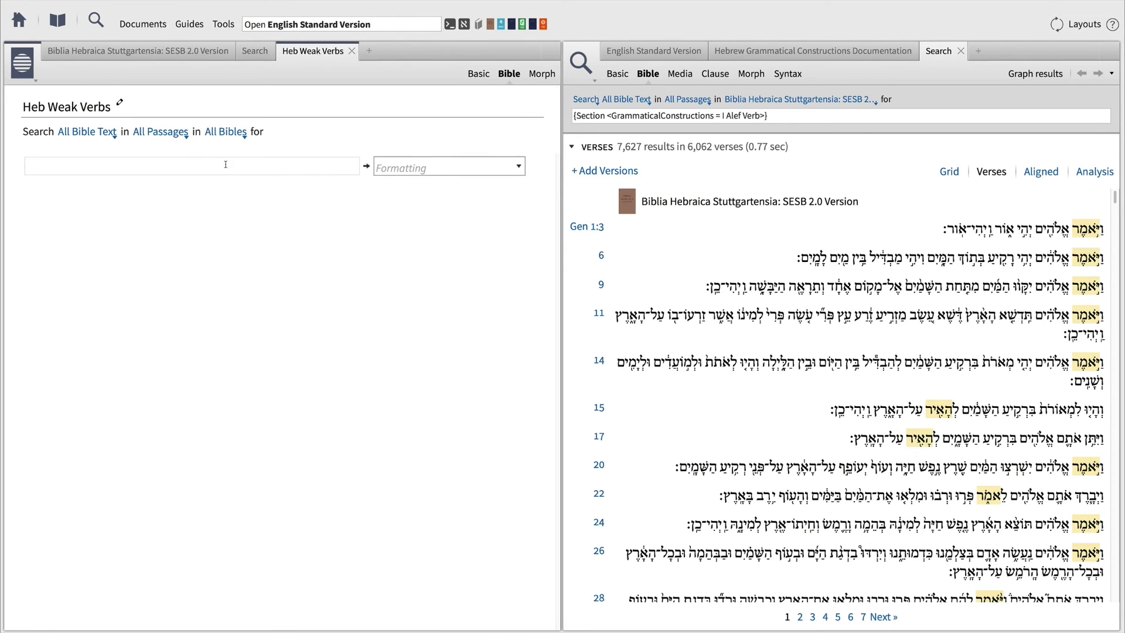
pyautogui.hotkey('ctrl', 'v')
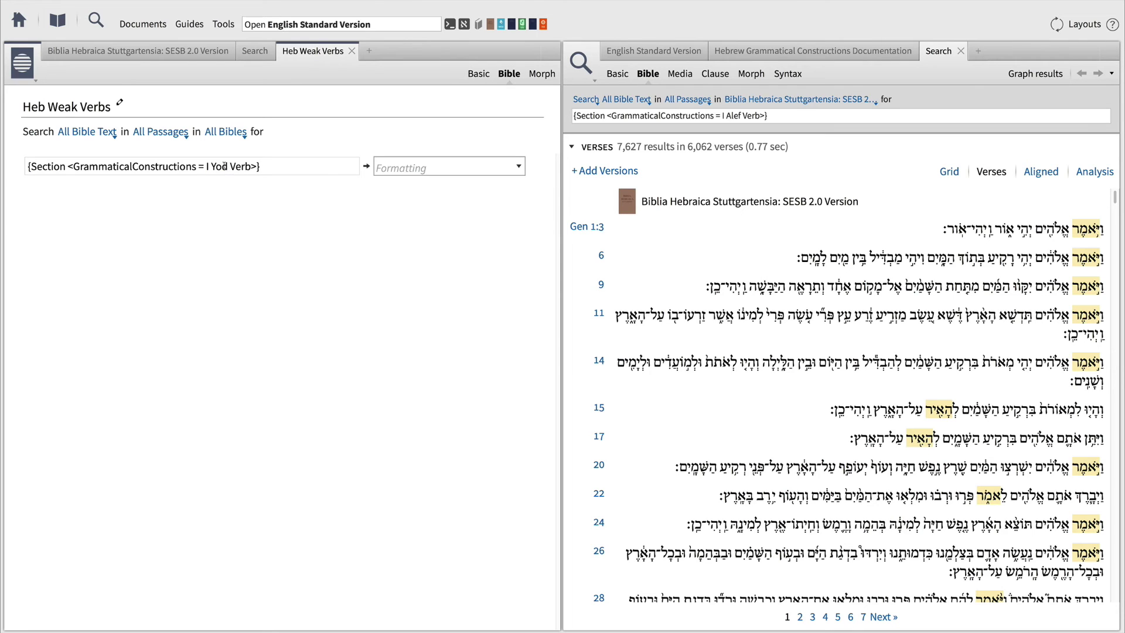
pyautogui.click(421, 170)
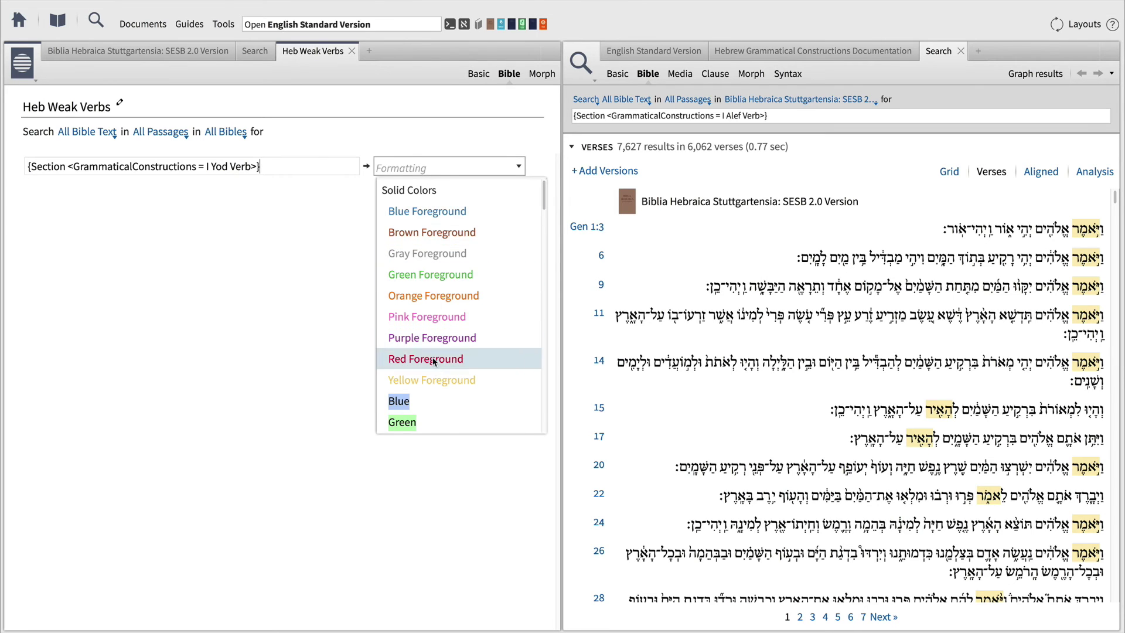
pyautogui.click(434, 400)
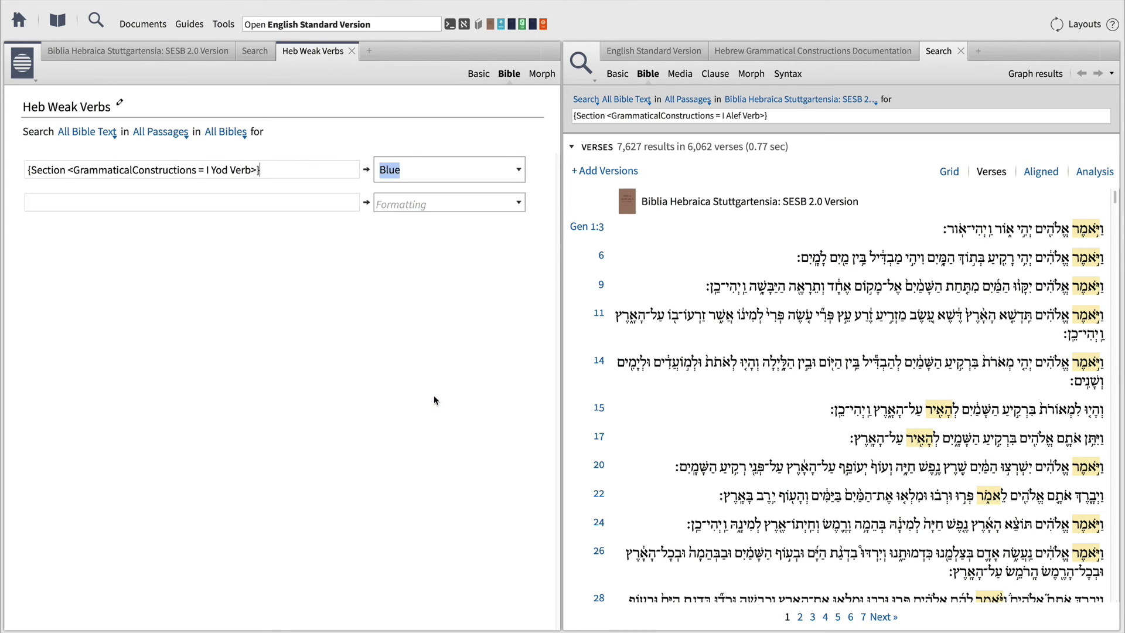
# Add a second rule for I Alef Verb coloured Green, then close the right Search tab.
pyautogui.click(320, 204)
pyautogui.hotkey('ctrl', 'v')
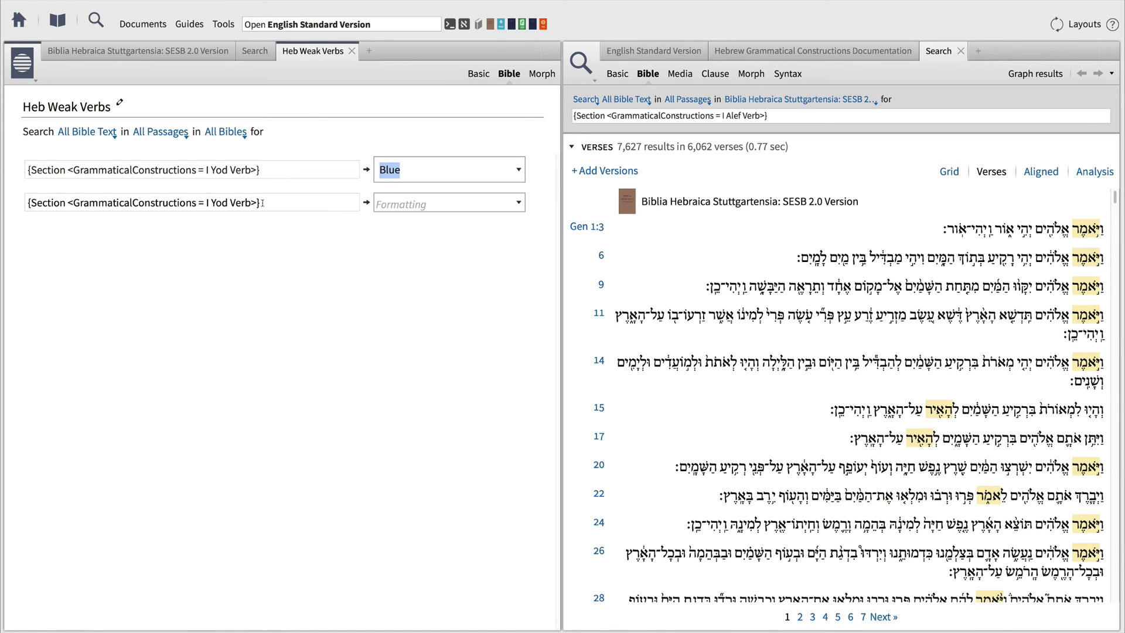
pyautogui.doubleClick(219, 203)
pyautogui.write('Alef')
pyautogui.click(455, 203)
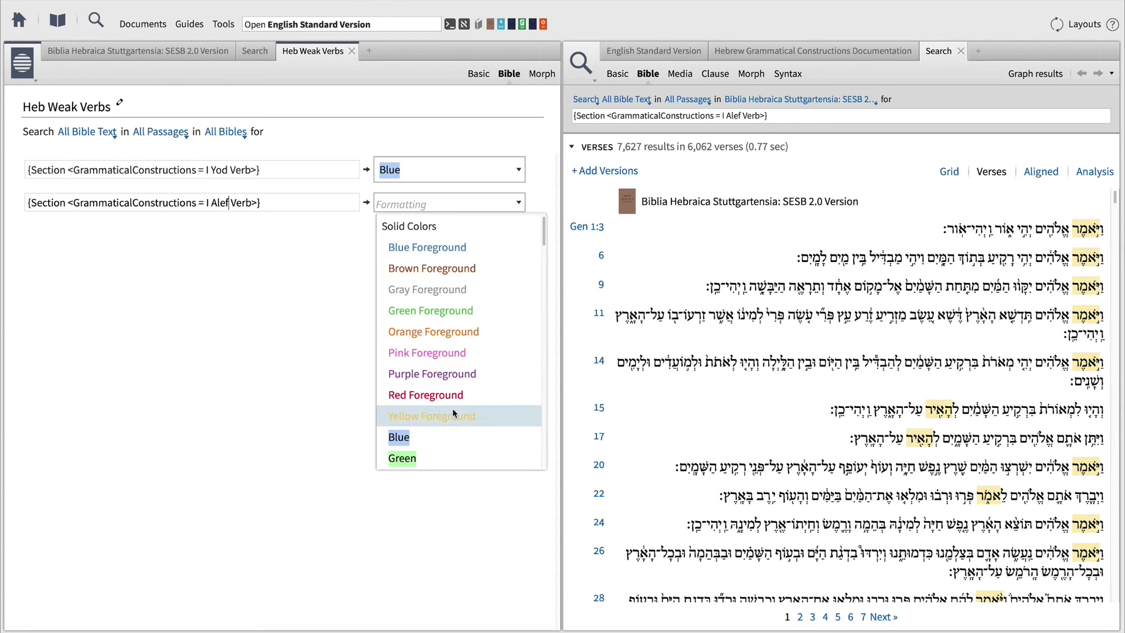
pyautogui.click(455, 458)
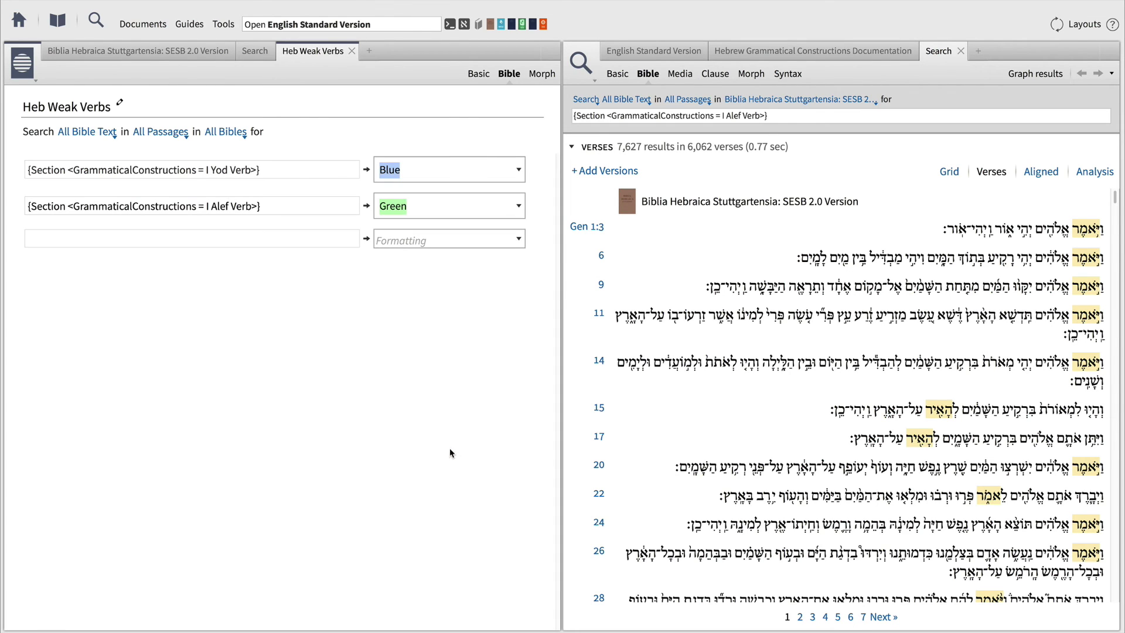
pyautogui.click(960, 52)
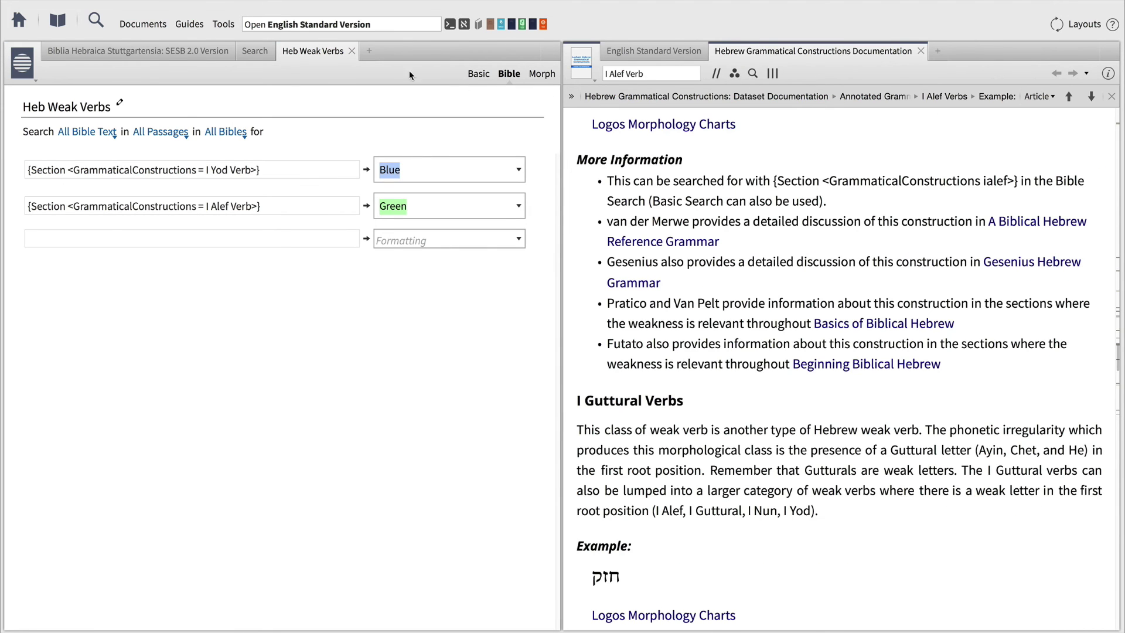
# Close the left Search tab and scroll Genesis in Biblia Hebraica Stuttgartensia to see the highlighted verbs.
pyautogui.click(271, 51)
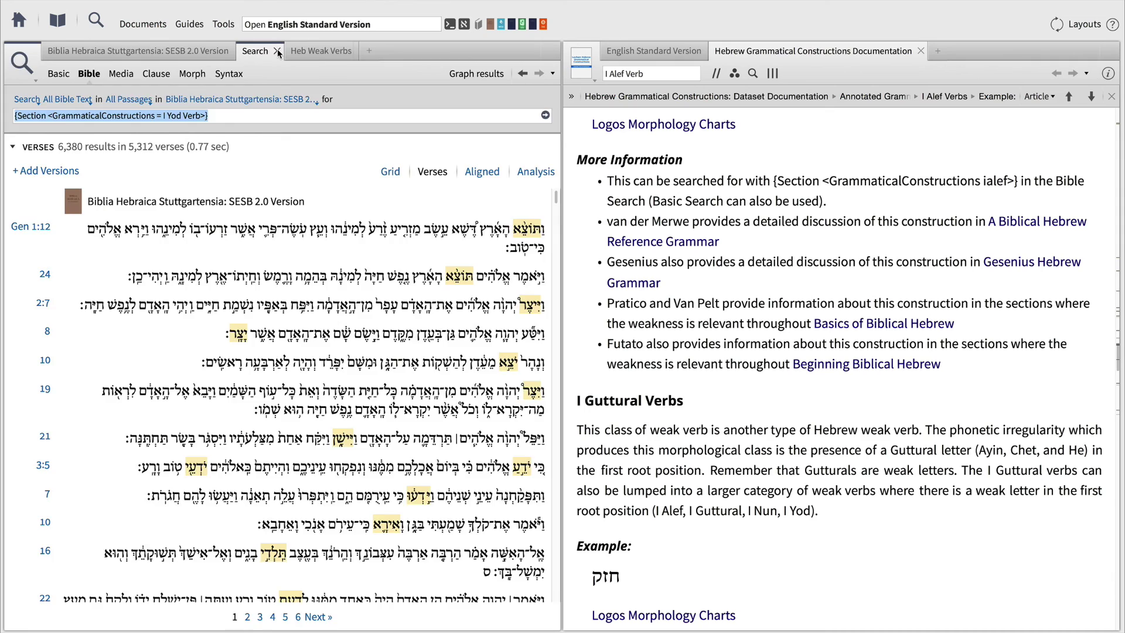
pyautogui.click(278, 52)
pyautogui.click(215, 52)
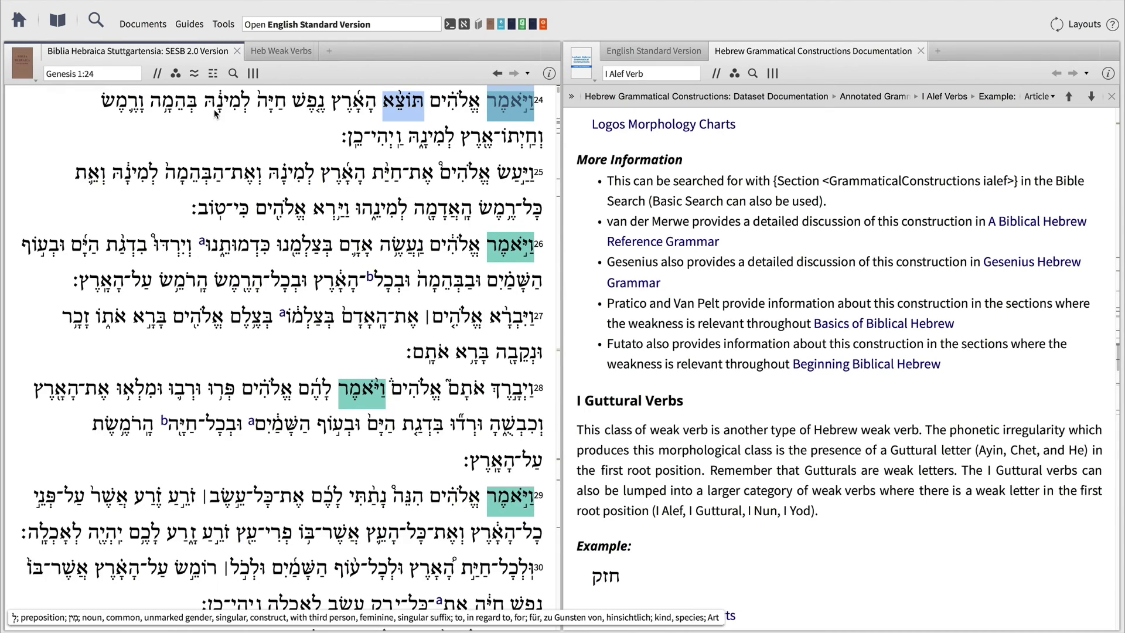
pyautogui.scroll(-6, 216, 113)
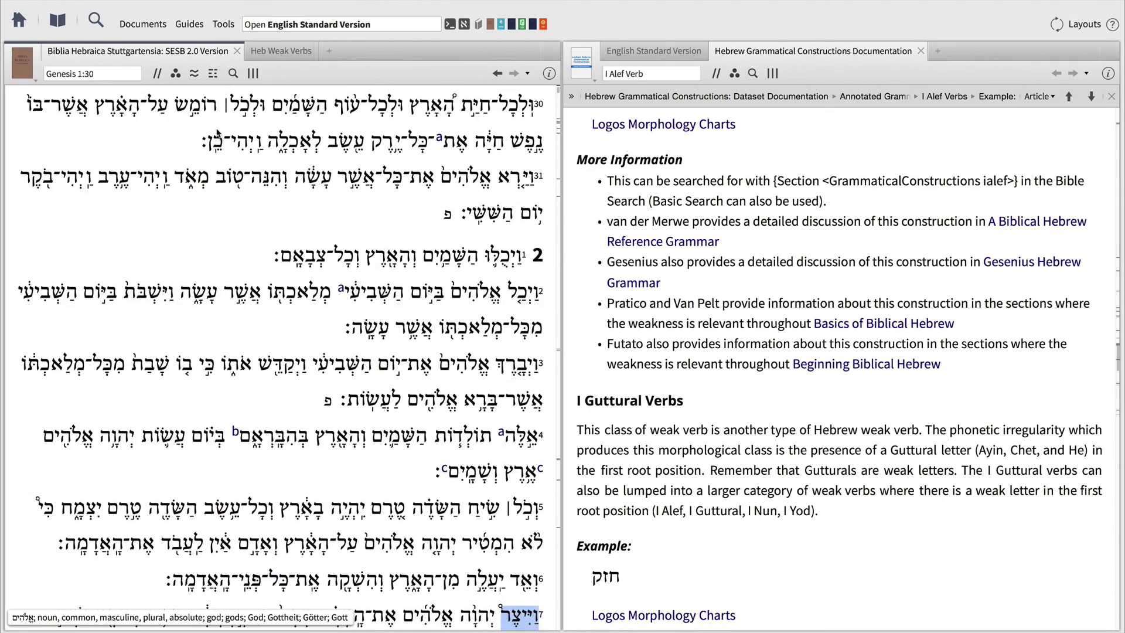
pyautogui.scroll(-10, 218, 133)
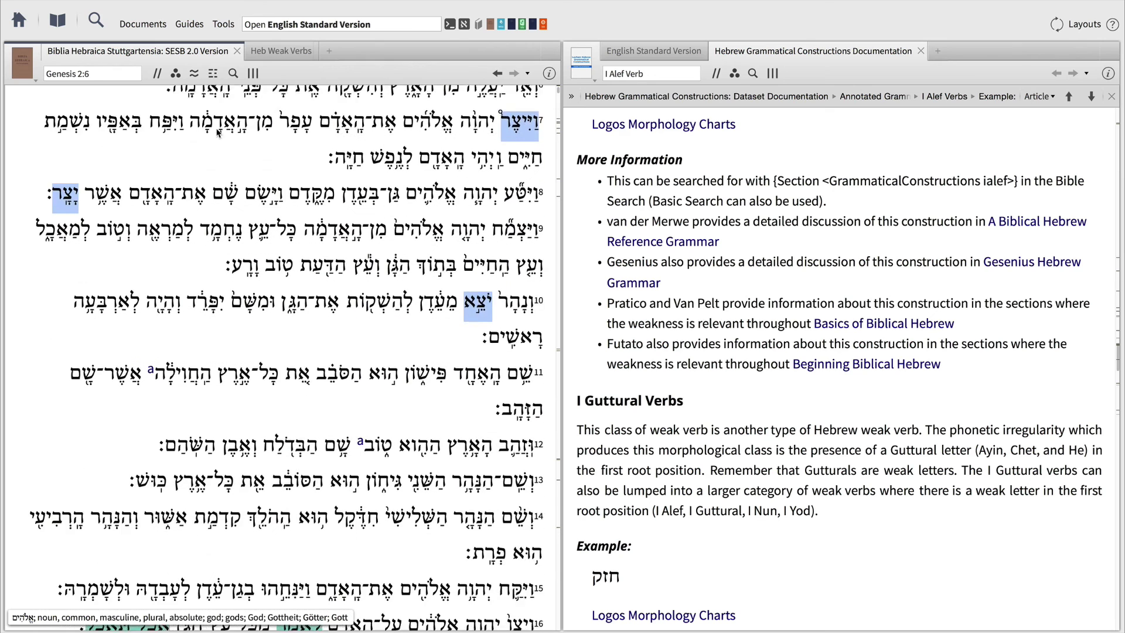
pyautogui.scroll(-5, 216, 131)
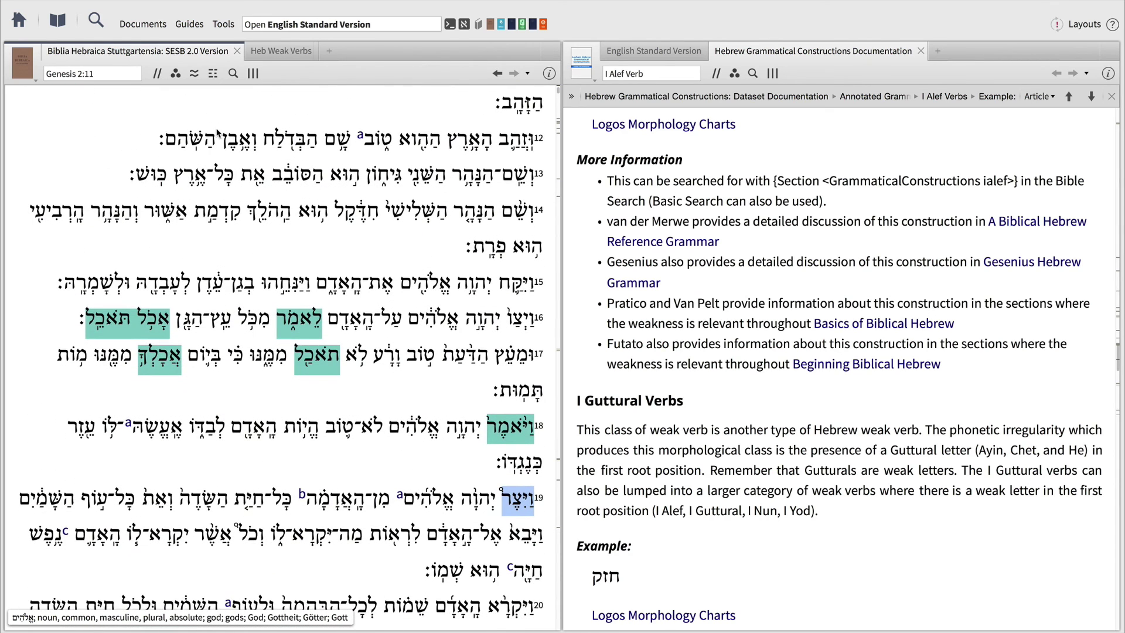